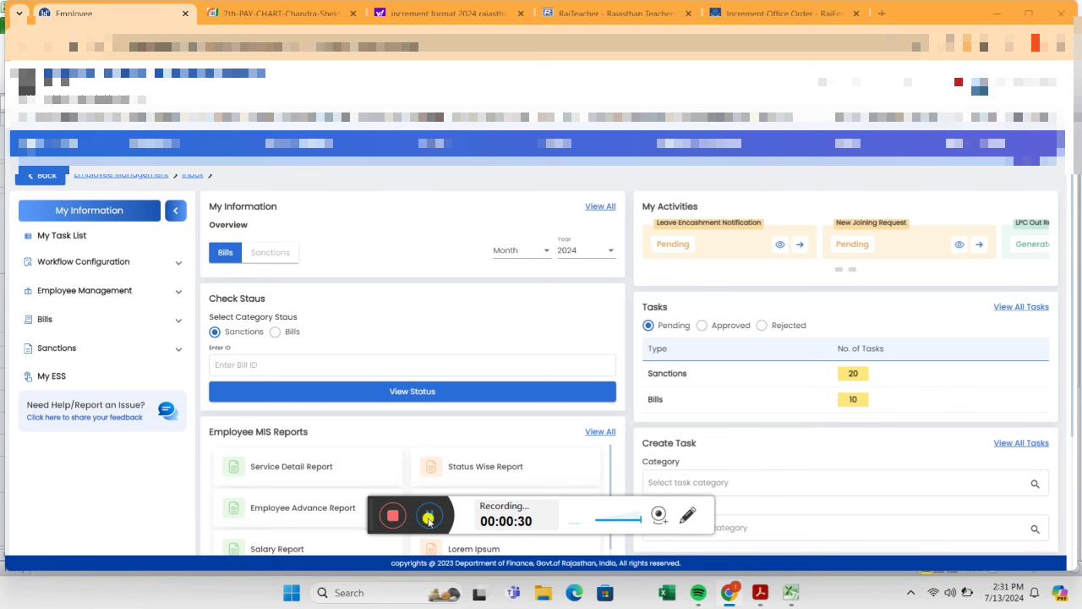
# Step: Switch to the 7th pay chart and view the pay matrix of state government servants
pyautogui.hotkey('ctrl', 'Tab')
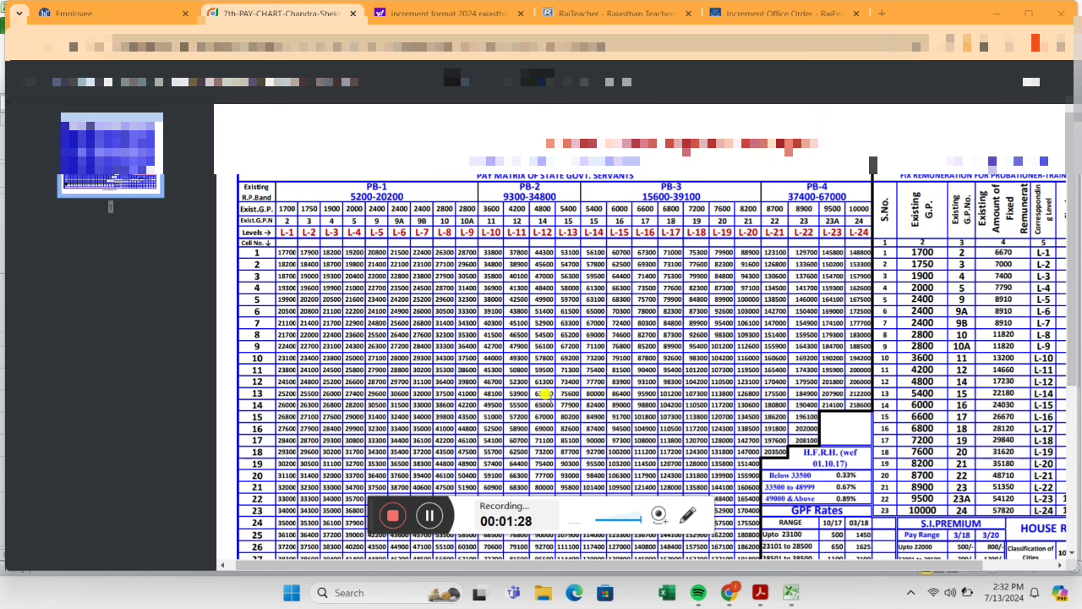
pyautogui.click(430, 522)
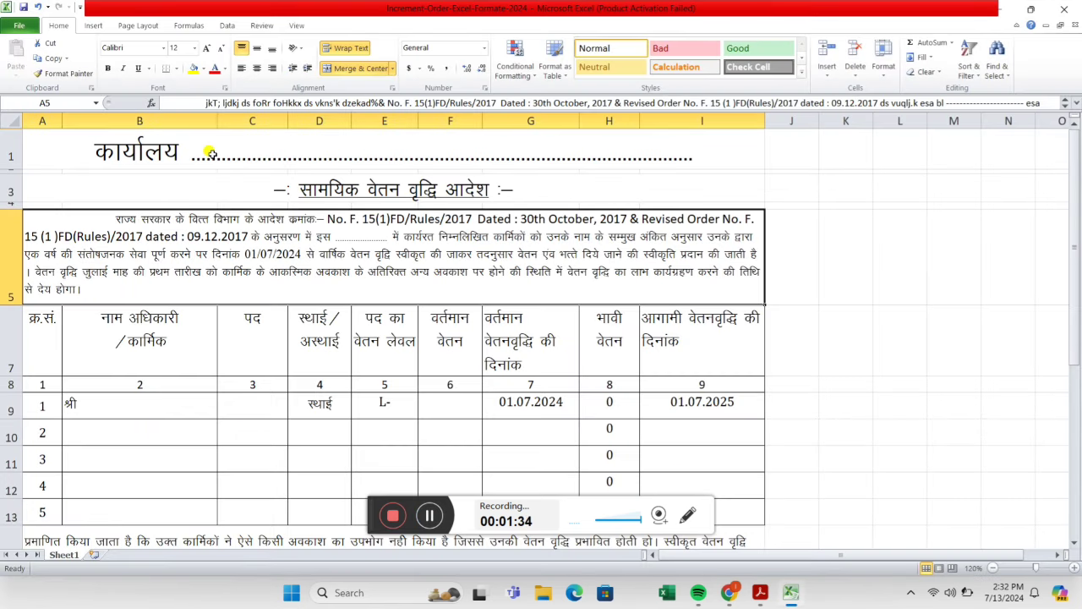
# Step: Switch to the Increment-Order-Excel-Formate-2024 workbook in Excel and examine the order's headings and the first employee row through the current increment date
pyautogui.click(210, 153)
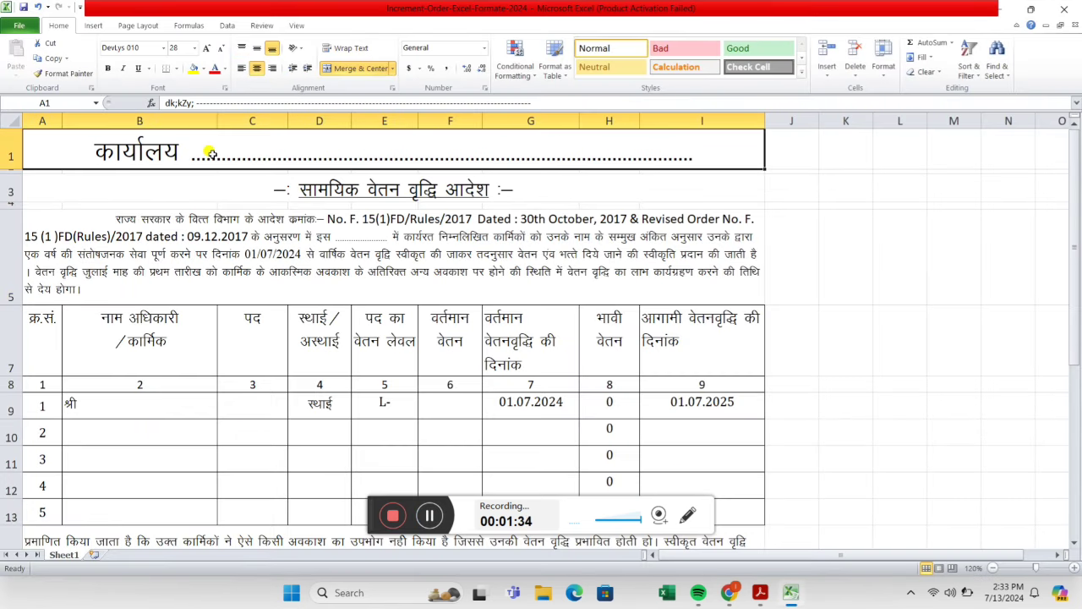
pyautogui.click(518, 193)
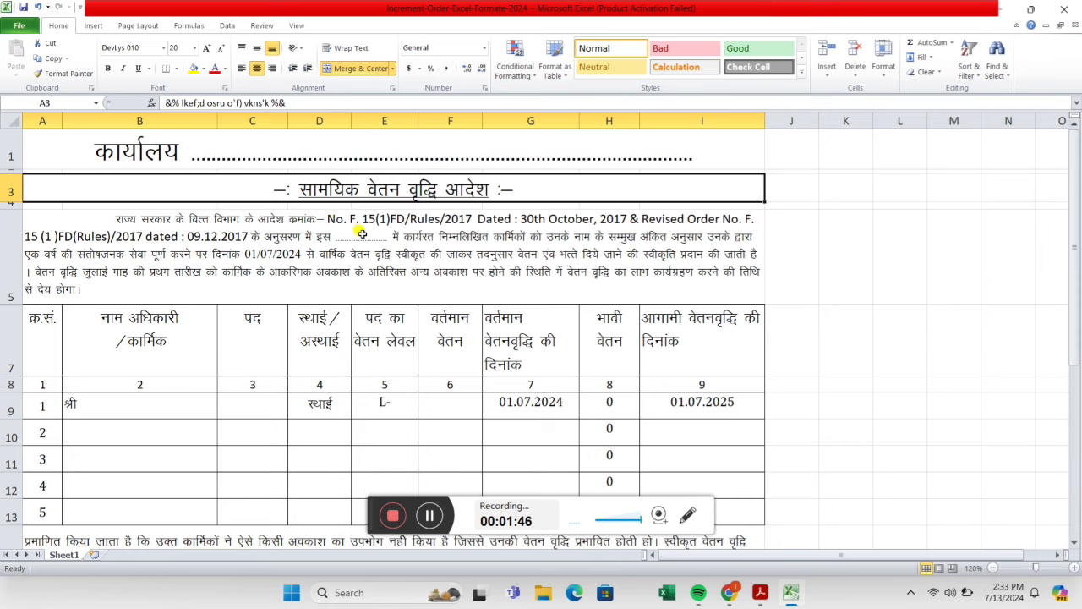
pyautogui.click(399, 148)
pyautogui.click(538, 191)
pyautogui.click(85, 406)
pyautogui.click(250, 408)
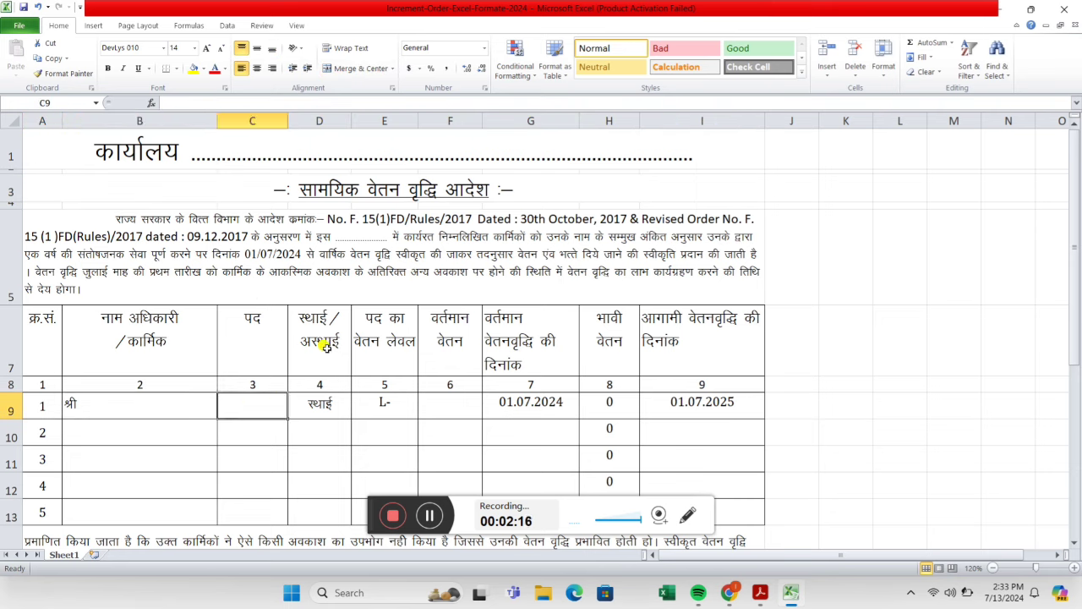
pyautogui.click(344, 408)
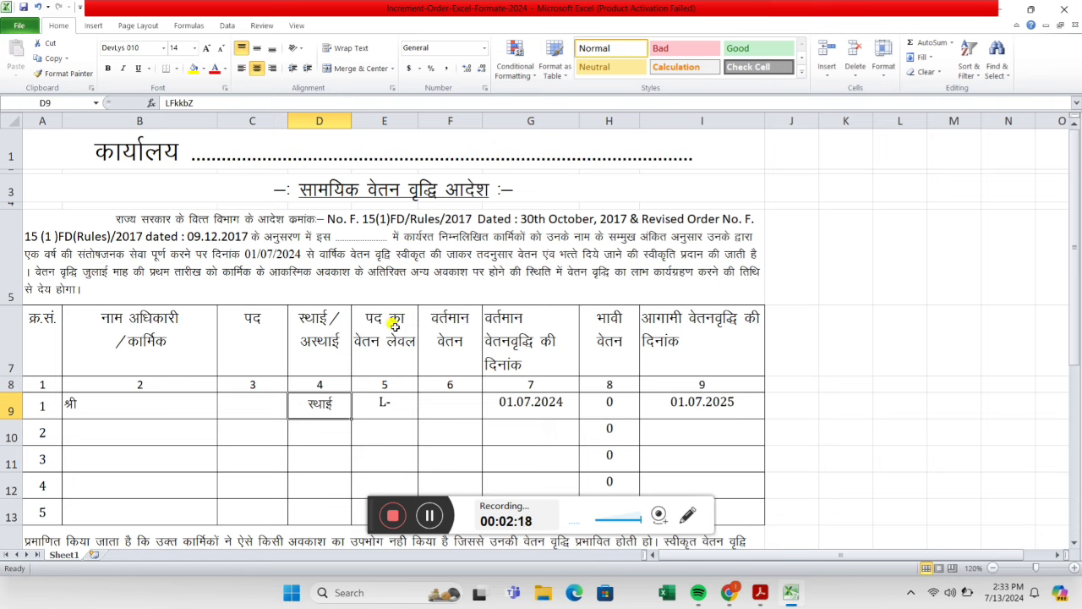
pyautogui.click(400, 405)
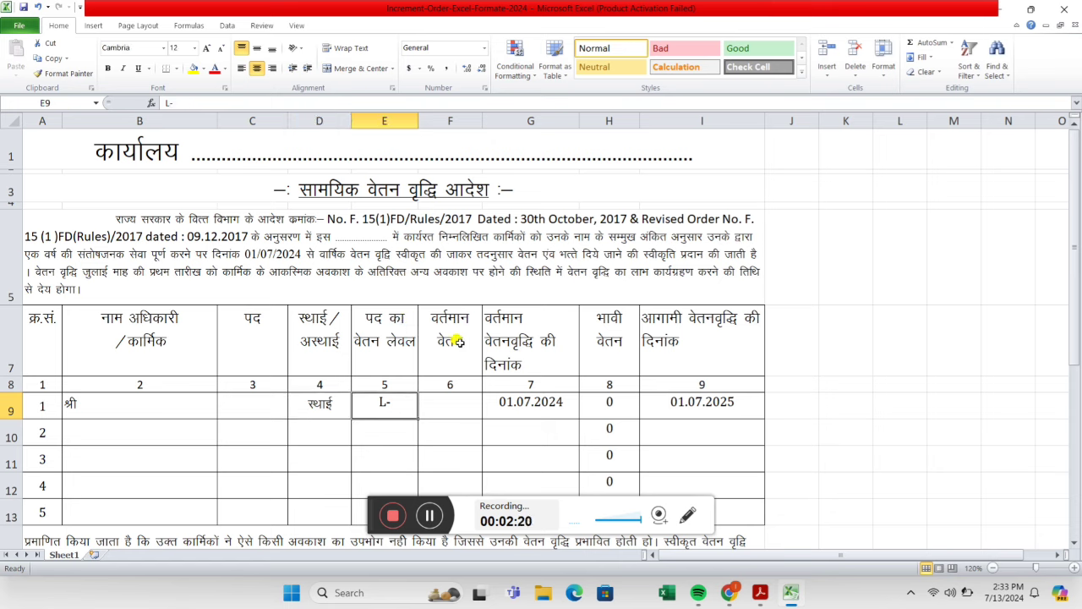
pyautogui.click(464, 407)
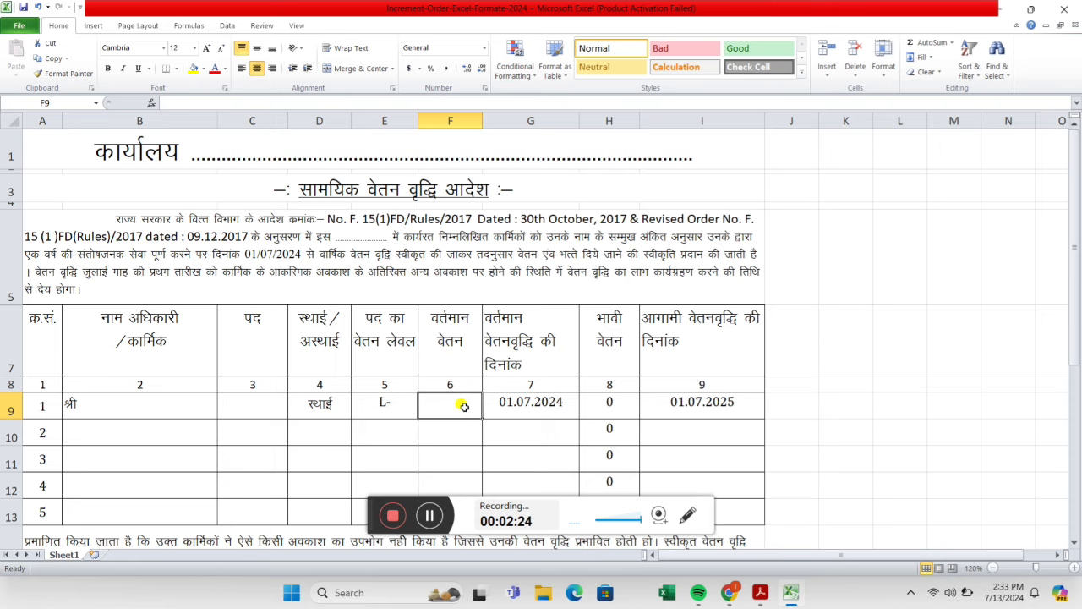
pyautogui.click(546, 414)
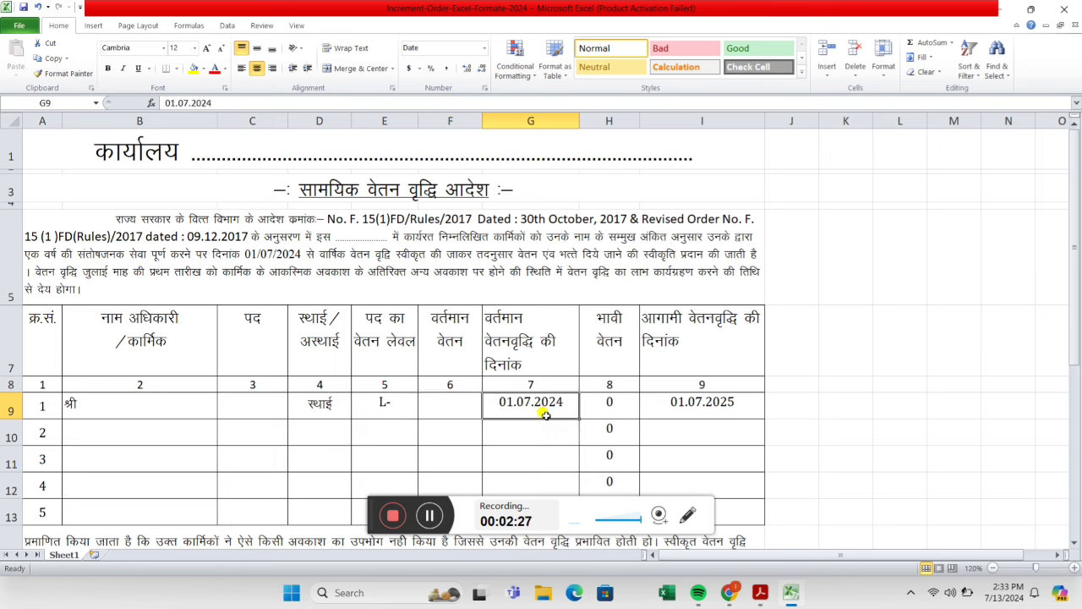
# Step: Replace the future pay formula in cell H9 of the first employee row with a single dash
pyautogui.click(619, 407)
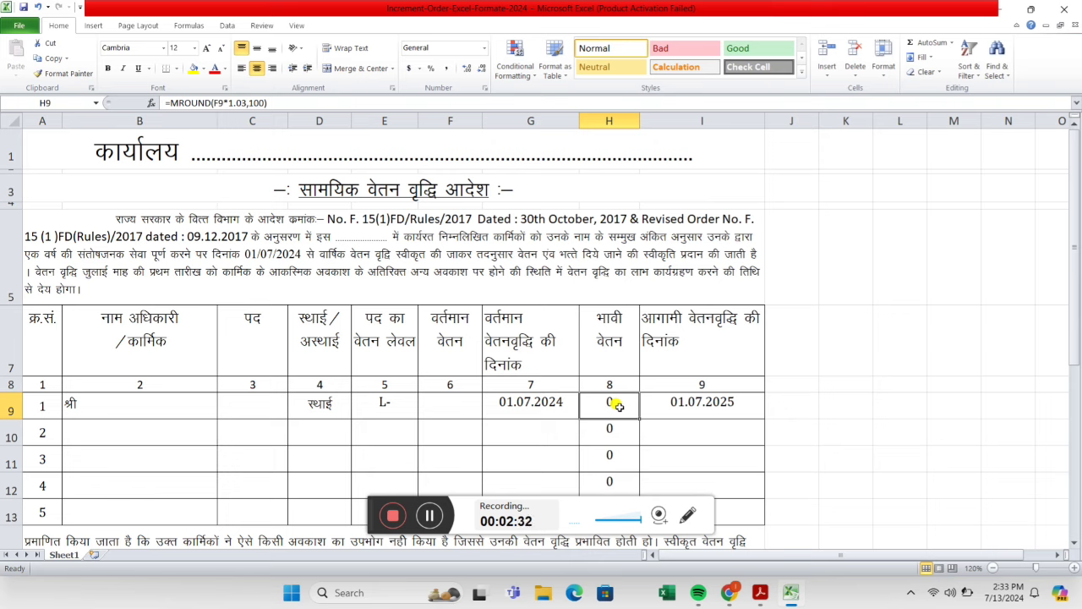
pyautogui.write('-')
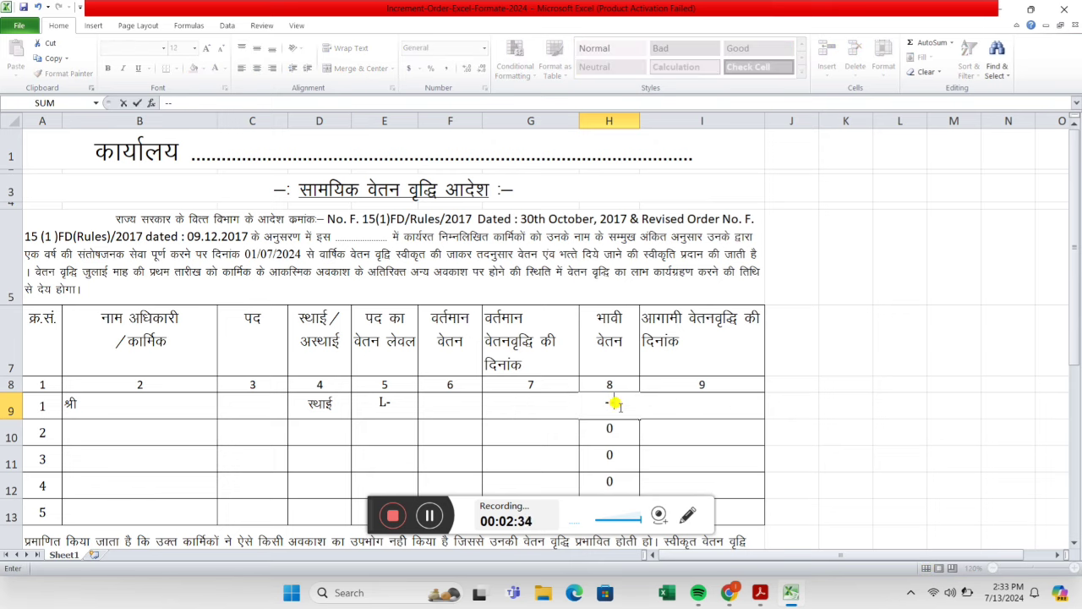
pyautogui.write('-')
pyautogui.click(715, 434)
pyautogui.click(624, 402)
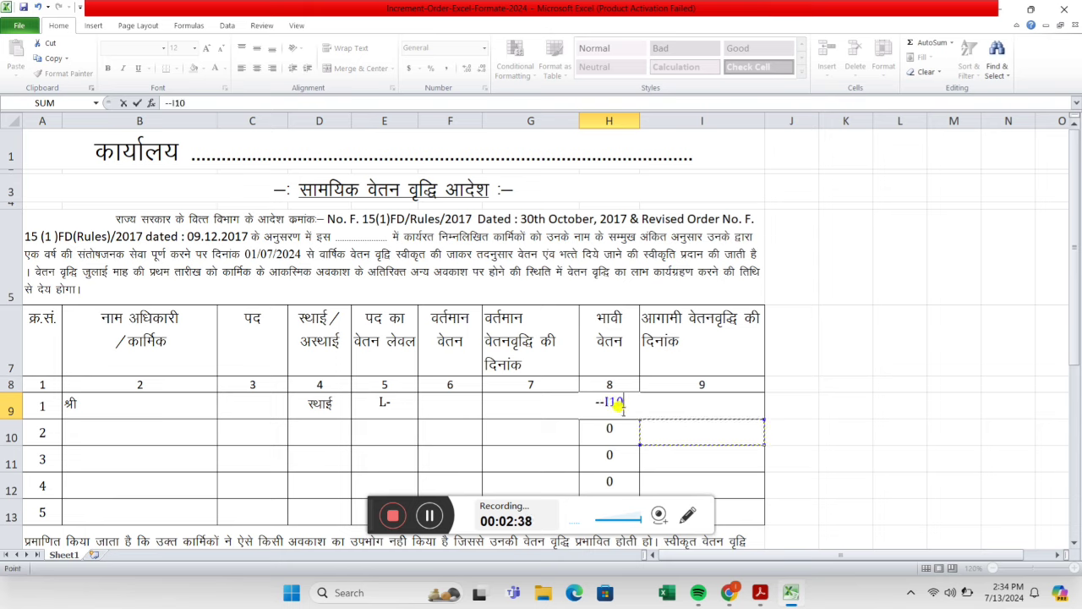
pyautogui.press('BackSpace')
pyautogui.press('BackSpace')
pyautogui.press('BackSpace')
pyautogui.press('BackSpace')
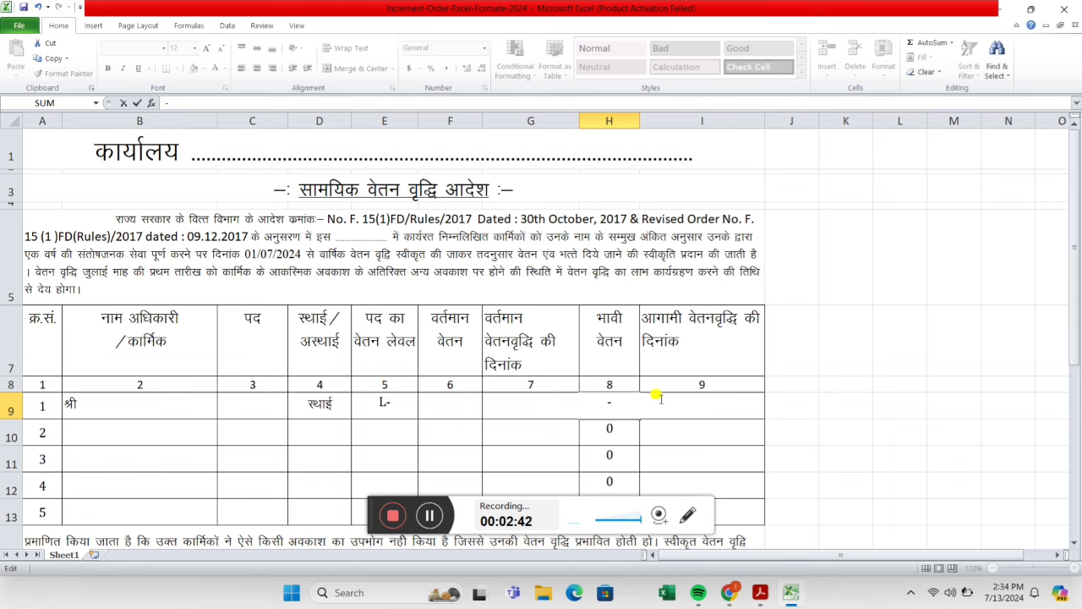
pyautogui.press('Return')
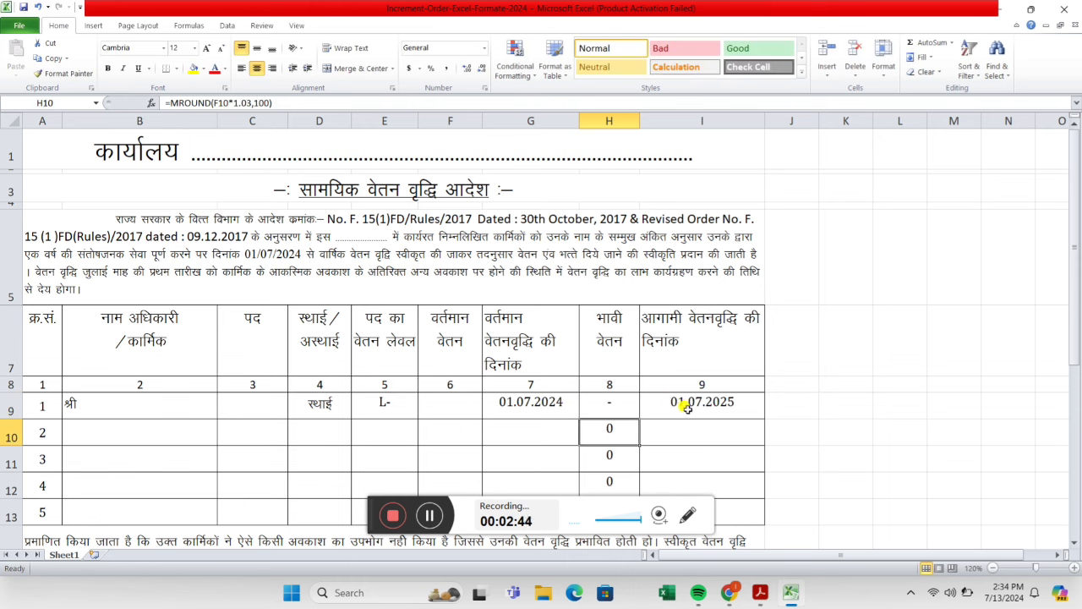
# Step: Examine the next increment date, the certification note, the signature areas and the copy distribution list below the table
pyautogui.click(689, 407)
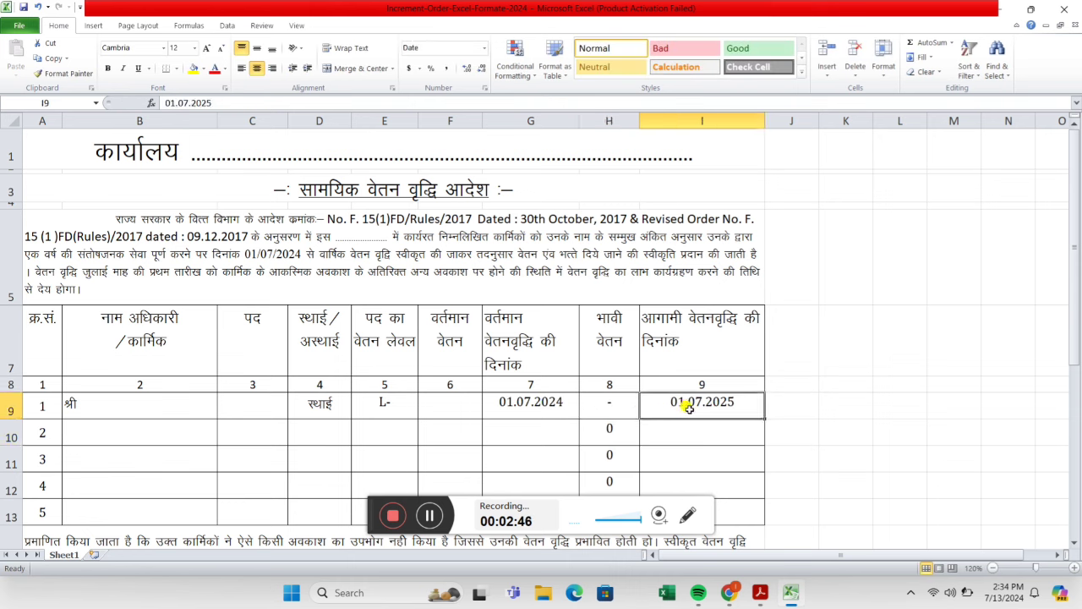
pyautogui.scroll(-1, 639, 421)
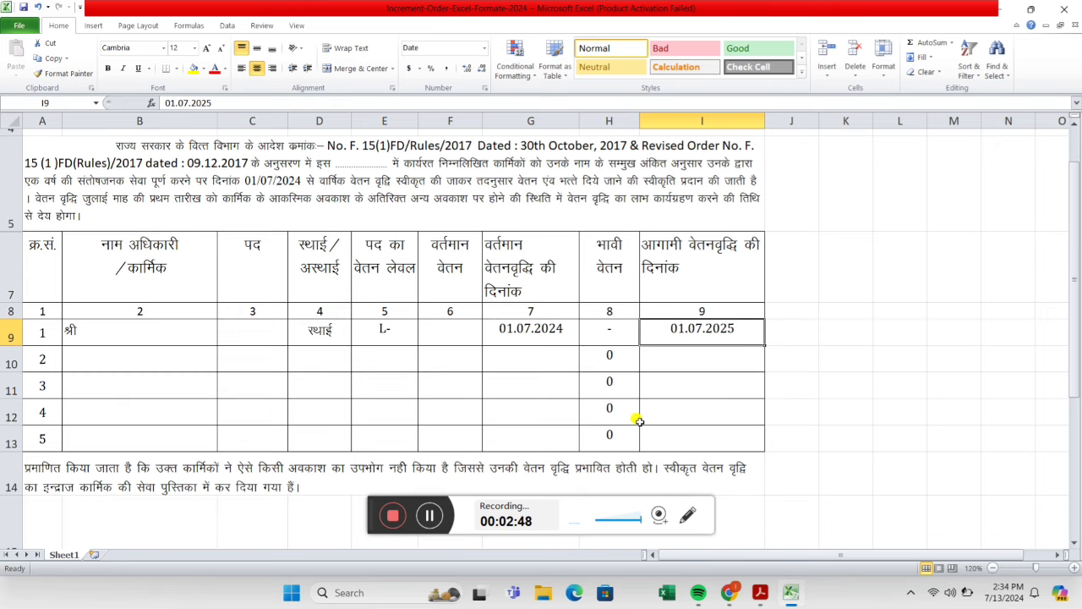
pyautogui.scroll(-1, 639, 421)
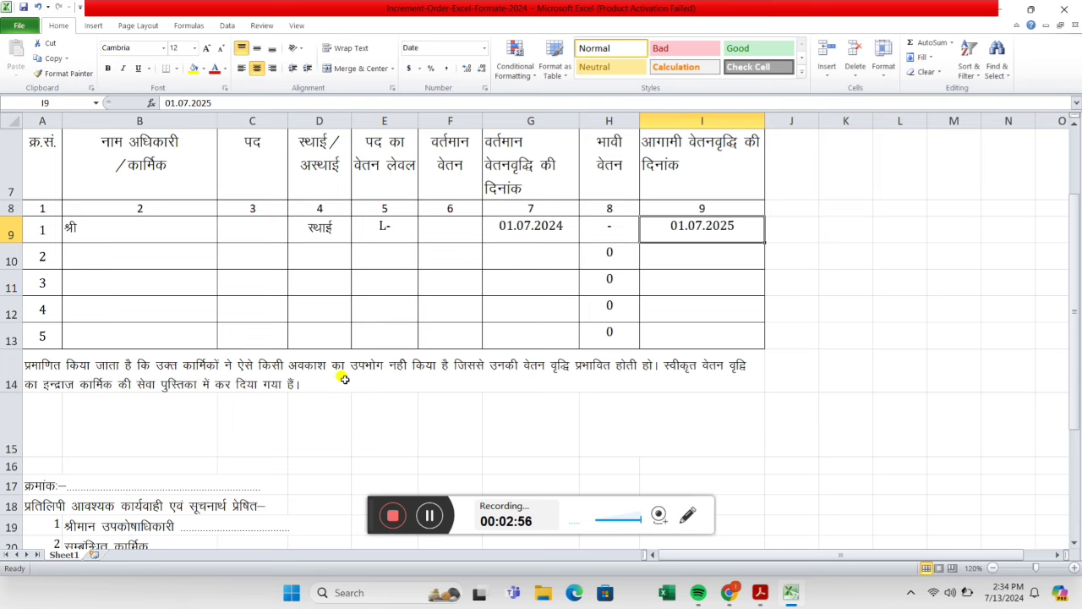
pyautogui.scroll(-1, 346, 377)
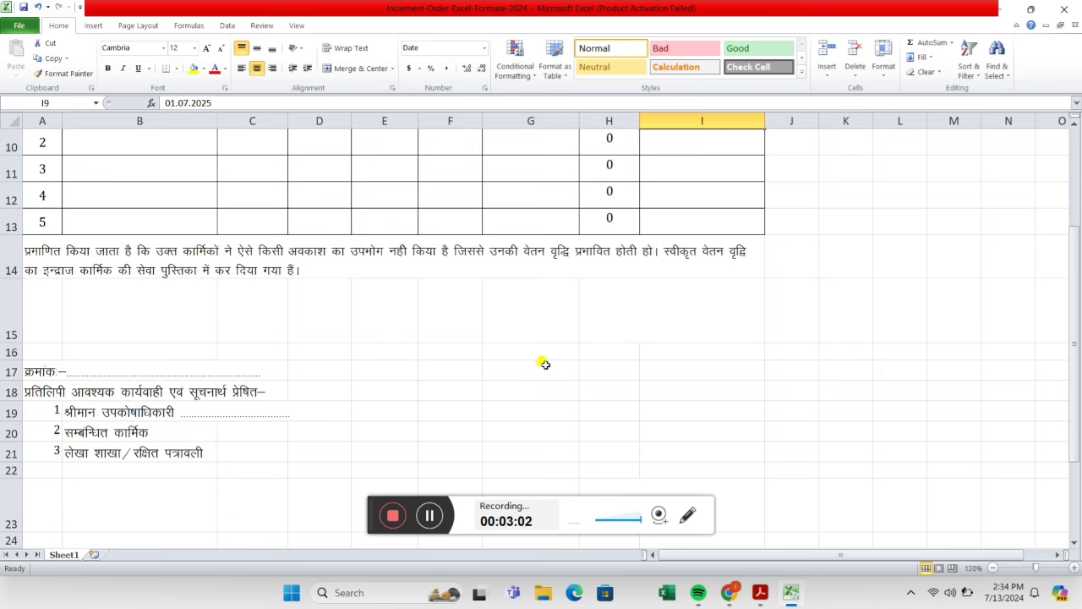
pyautogui.click(619, 310)
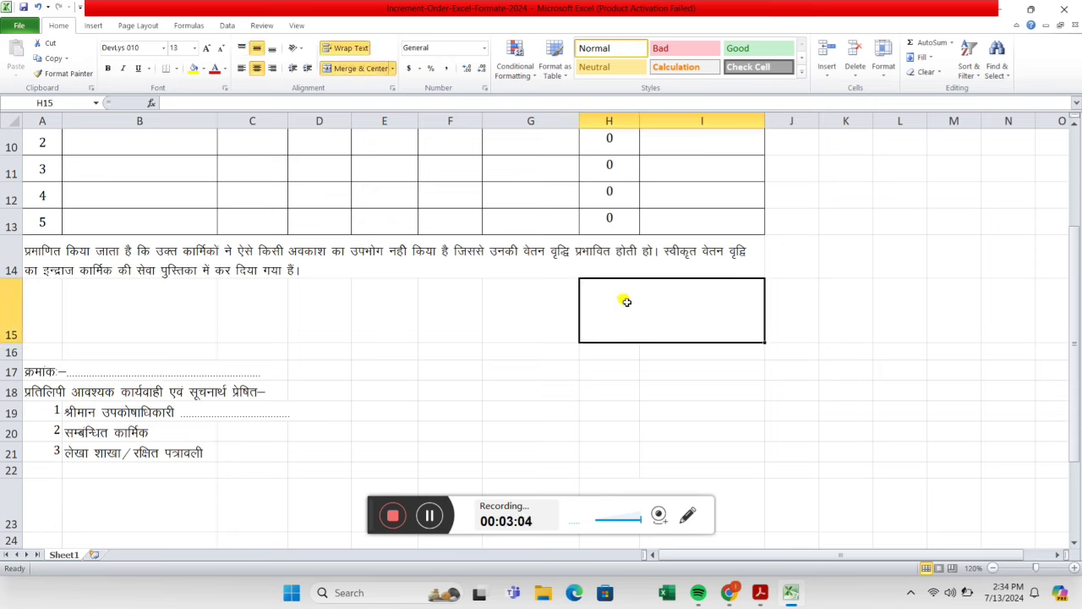
pyautogui.click(633, 489)
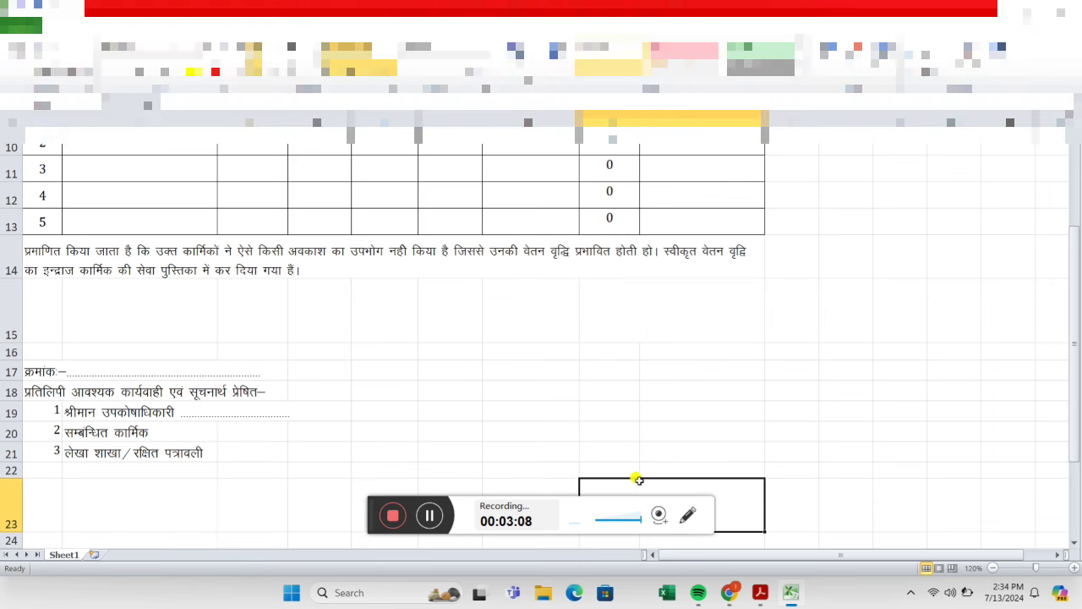
pyautogui.scroll(1, 639, 480)
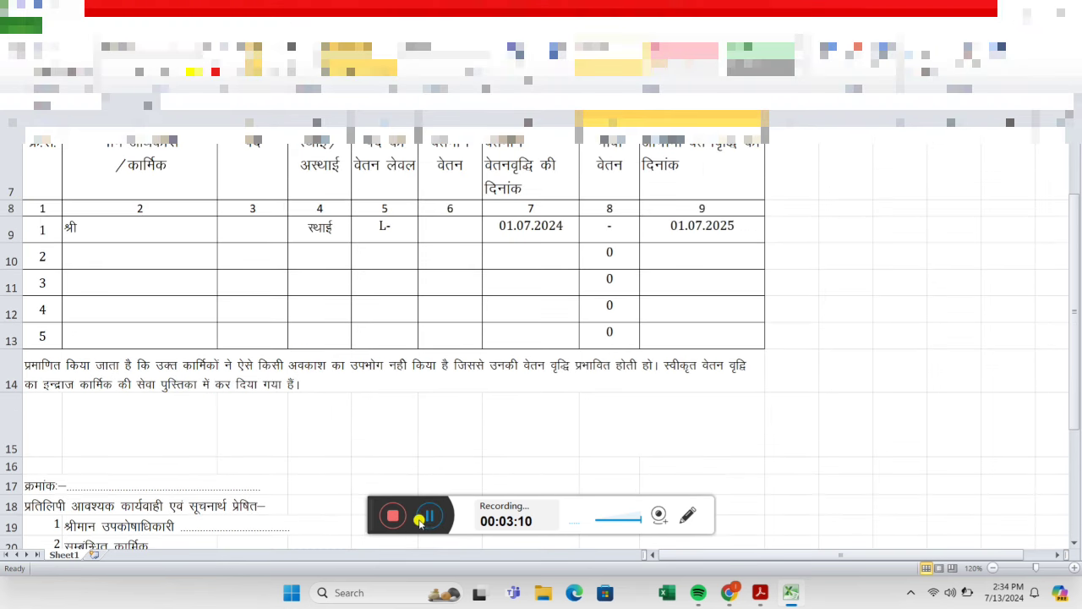
# Step: Switch to the RajIFMS portal in the browser and open the Salary Increment page under Employee Modification
pyautogui.click(431, 516)
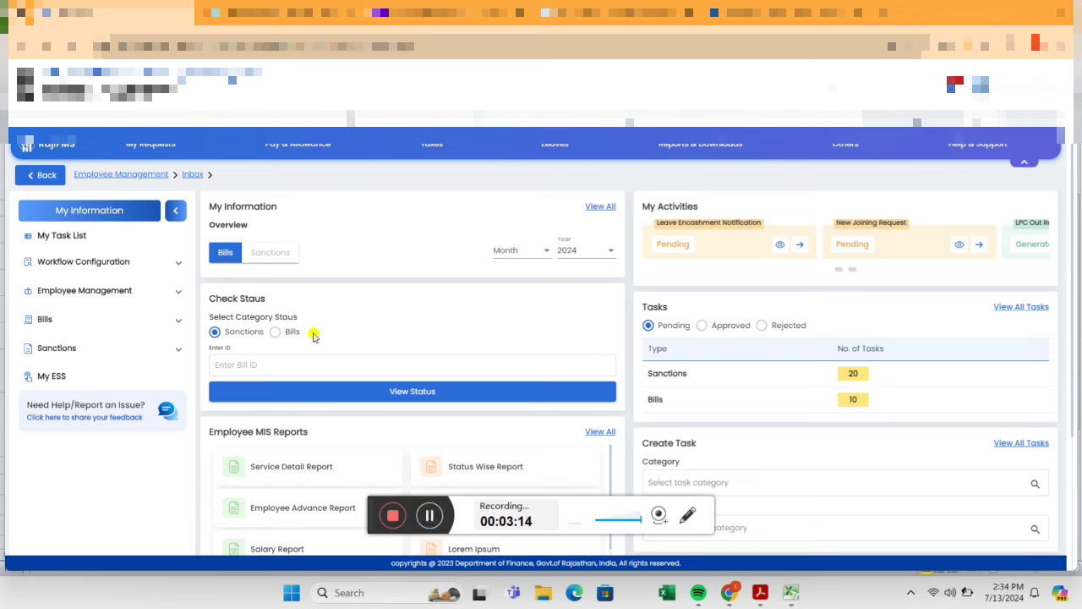
pyautogui.click(158, 292)
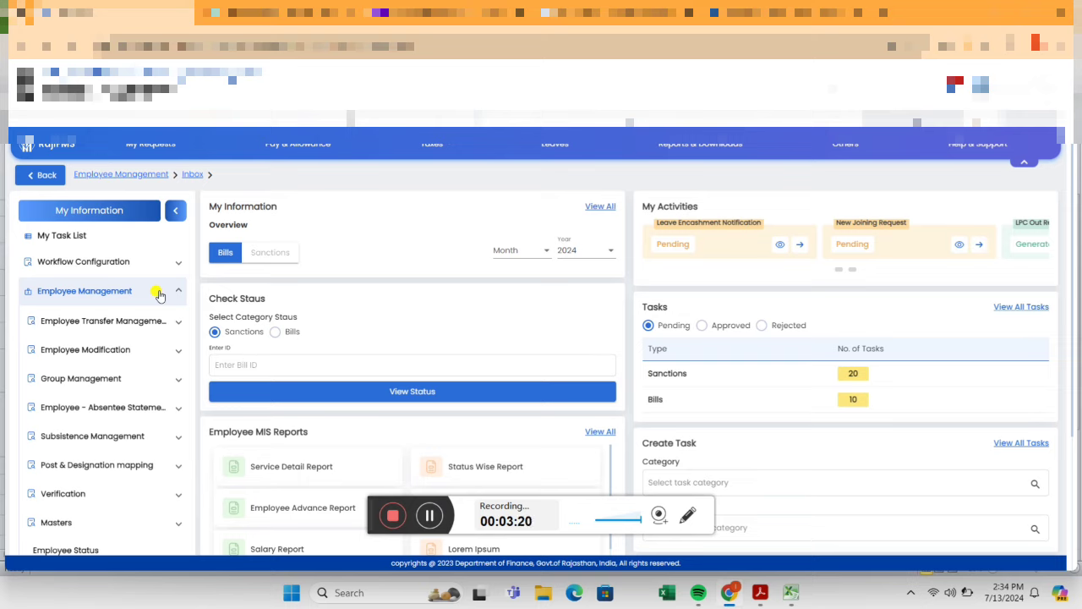
pyautogui.click(130, 357)
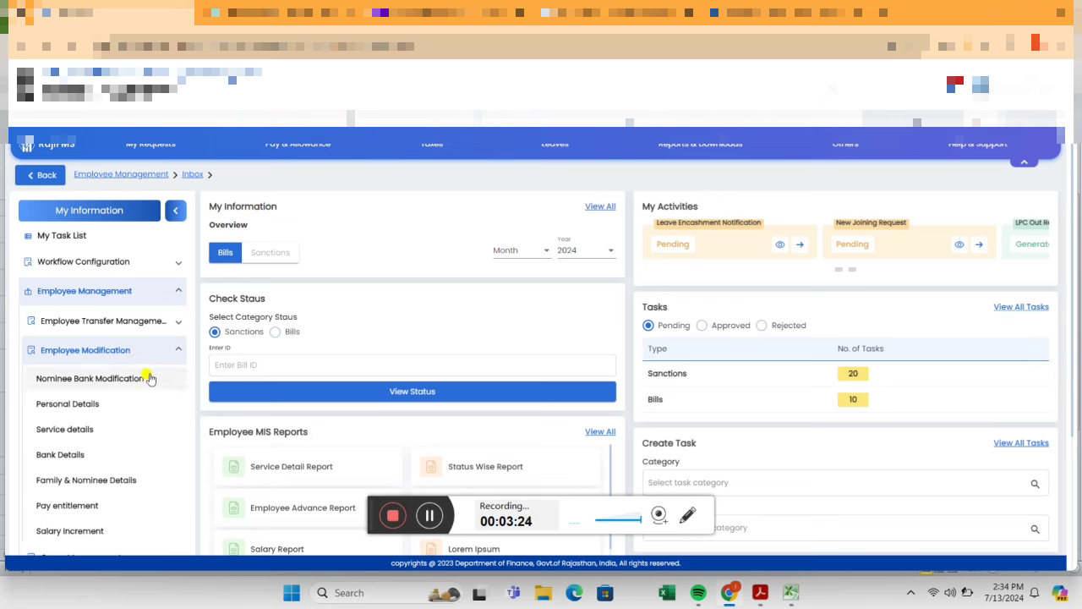
pyautogui.scroll(-1, 165, 422)
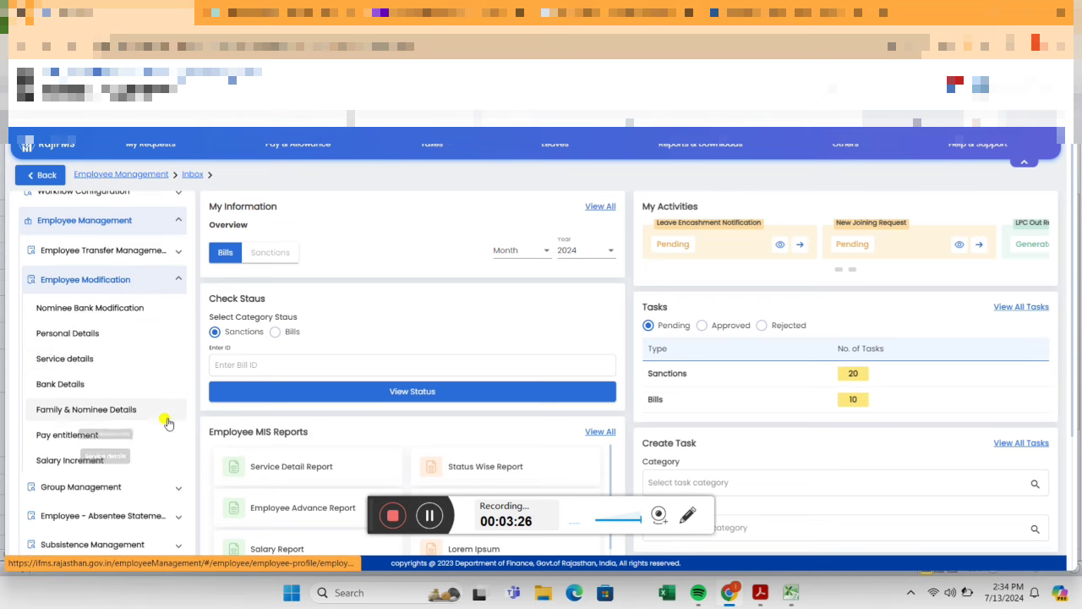
pyautogui.click(73, 459)
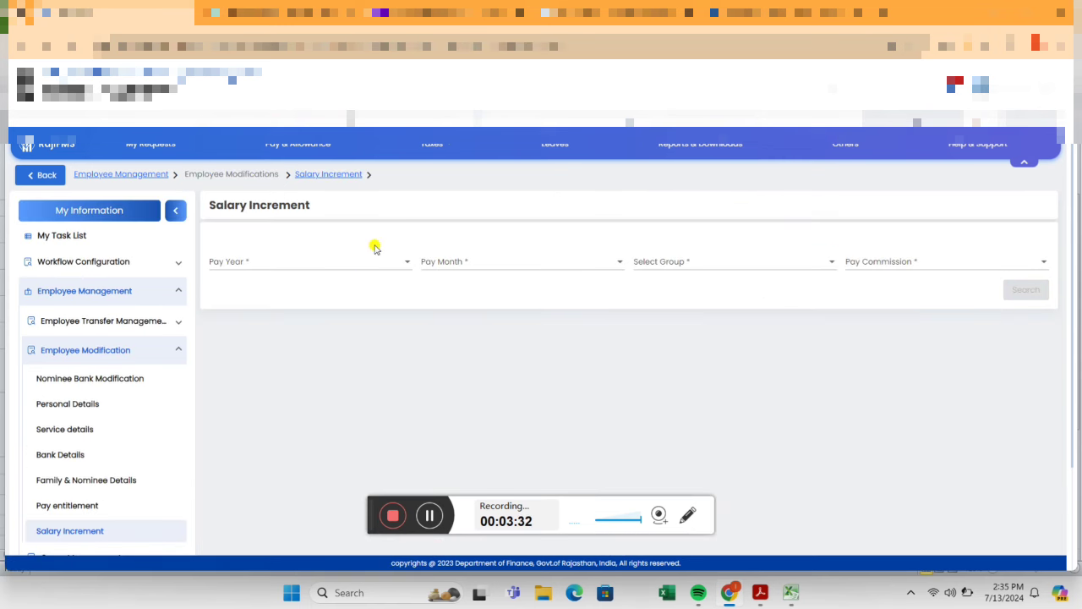
# Step: Search for salary increments with pay year 2024, pay month JULY (2024), group WORK CHARGE and pay commission Seventh
pyautogui.click(397, 263)
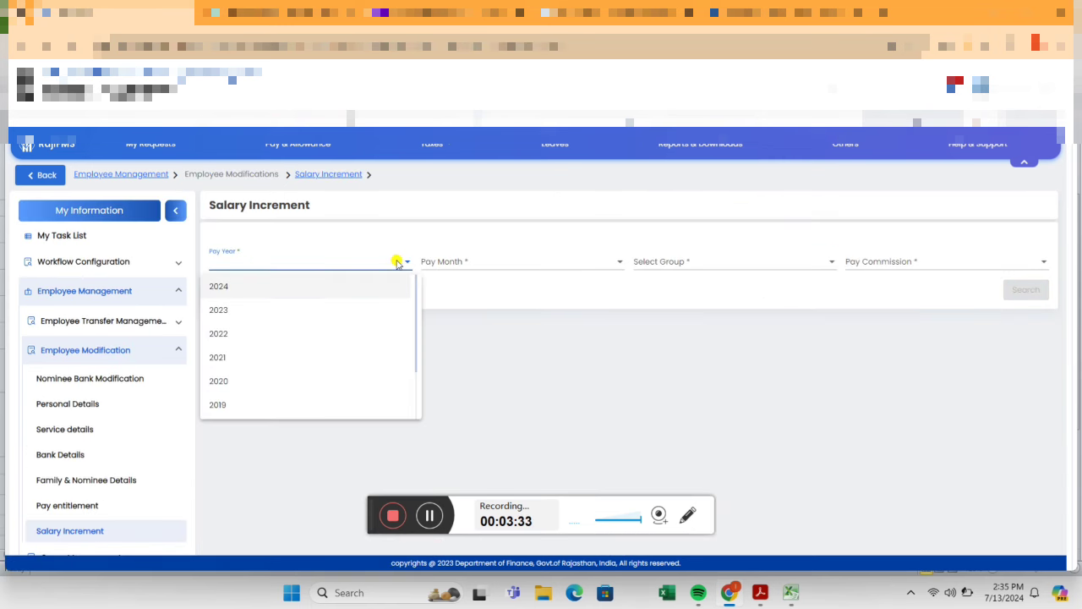
pyautogui.click(318, 288)
pyautogui.click(479, 261)
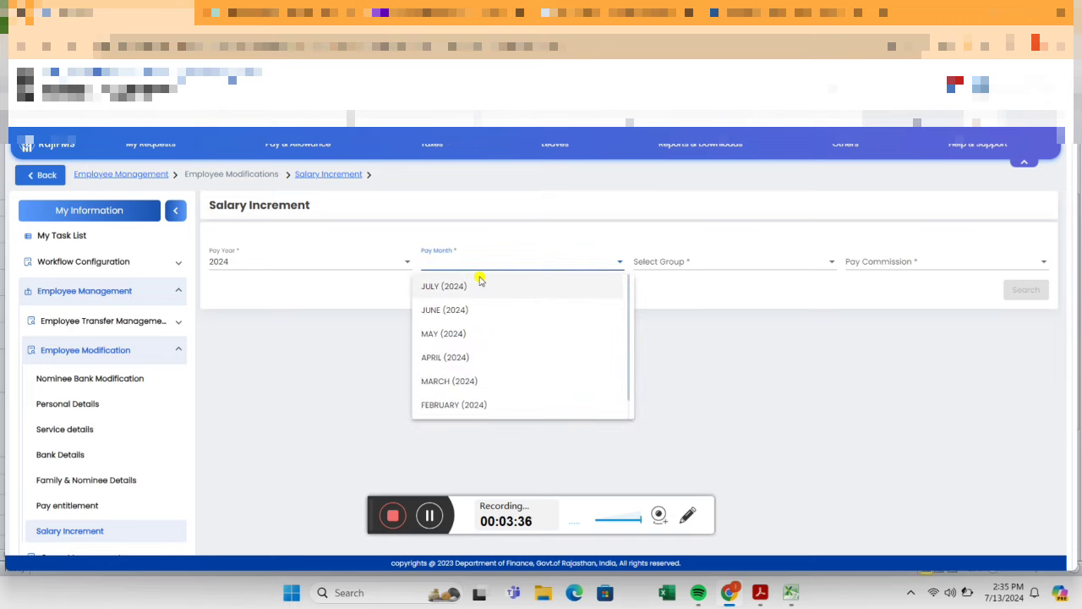
pyautogui.click(475, 284)
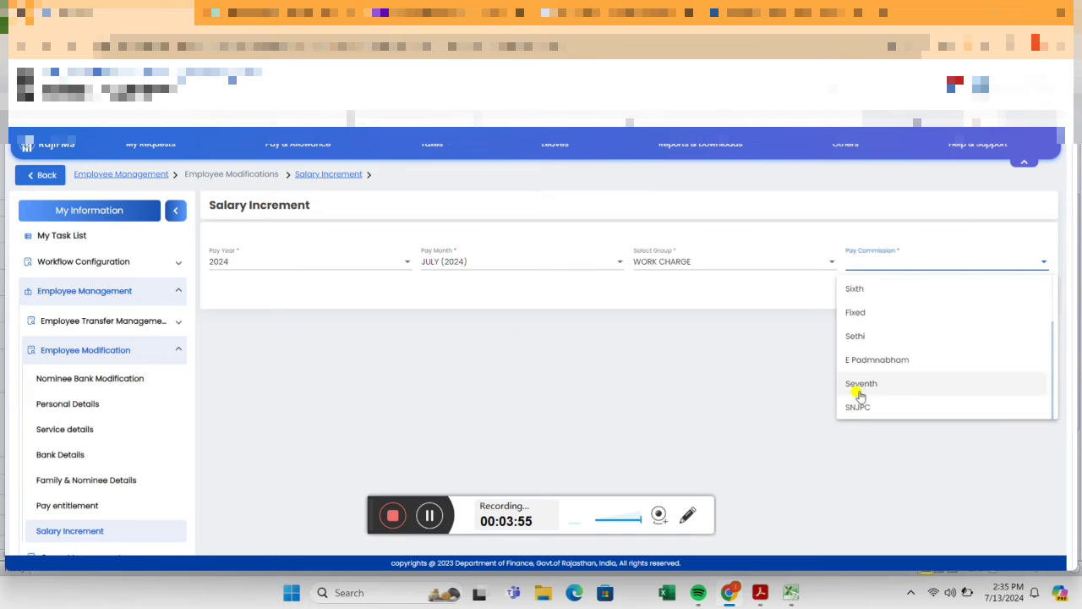
pyautogui.click(863, 384)
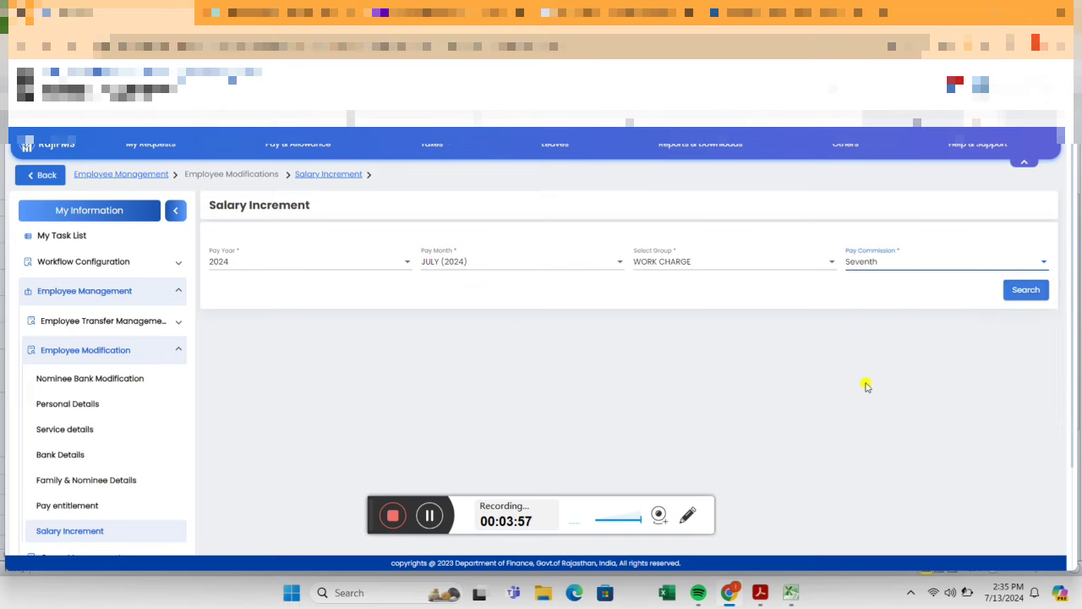
pyautogui.click(1026, 291)
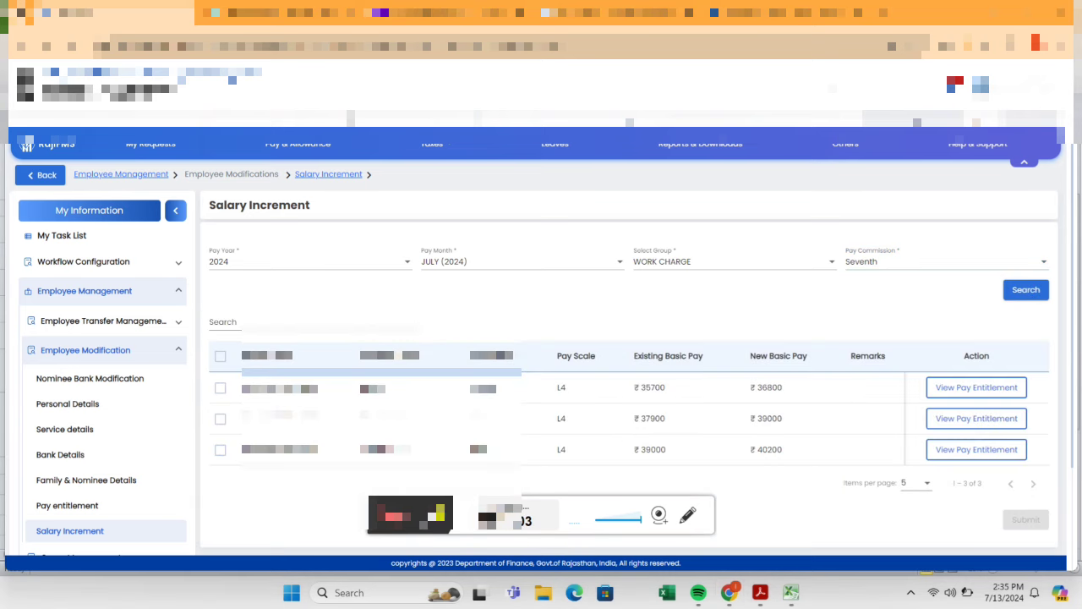
# Step: Compare the existing basic pay with the new basic pay of the listed employees
pyautogui.moveTo(640, 388); pyautogui.dragTo(670, 418)
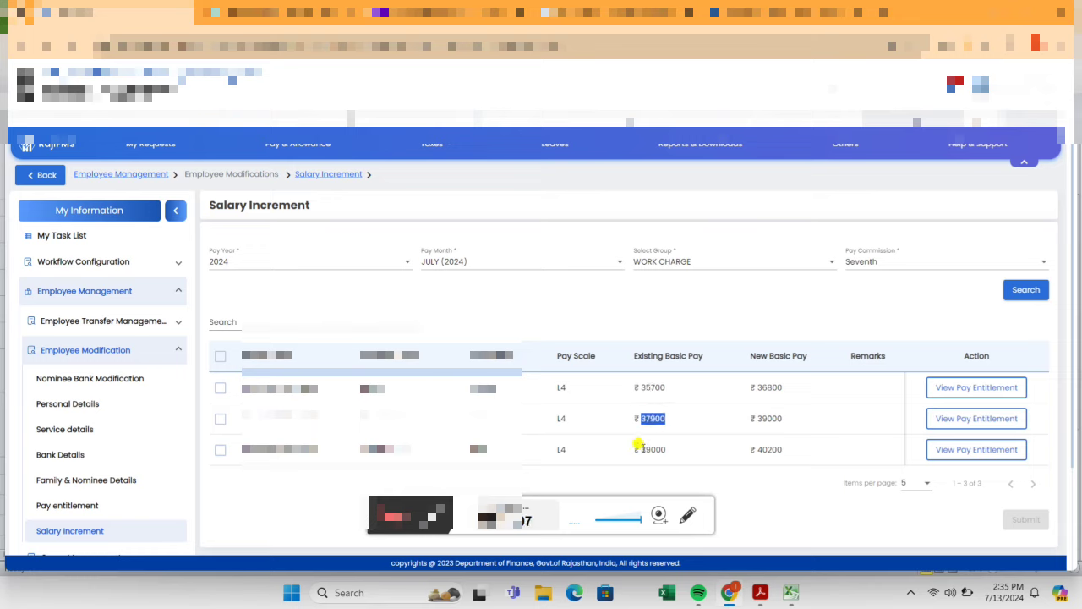
pyautogui.moveTo(640, 445); pyautogui.dragTo(669, 447)
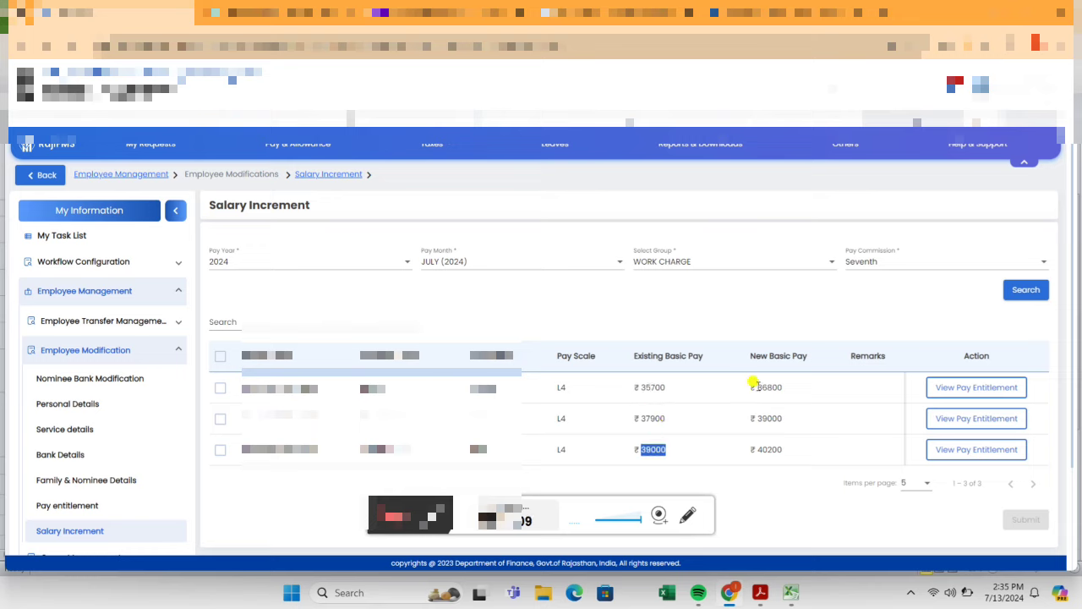
pyautogui.moveTo(755, 385); pyautogui.dragTo(787, 445)
pyautogui.click(780, 488)
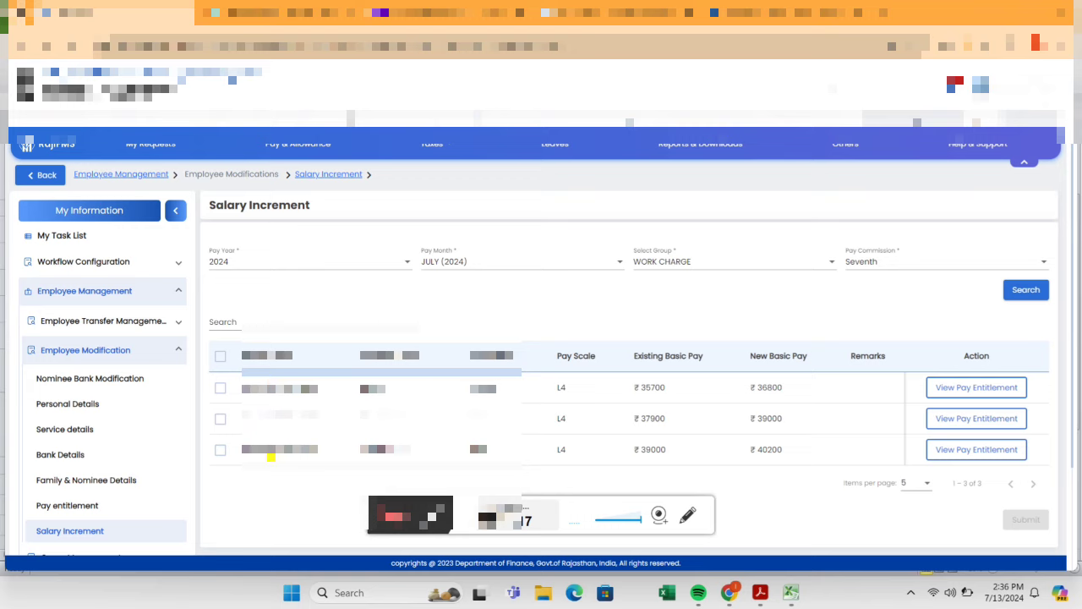
# Step: Select all the listed employees for the salary increment
pyautogui.click(220, 449)
pyautogui.click(221, 418)
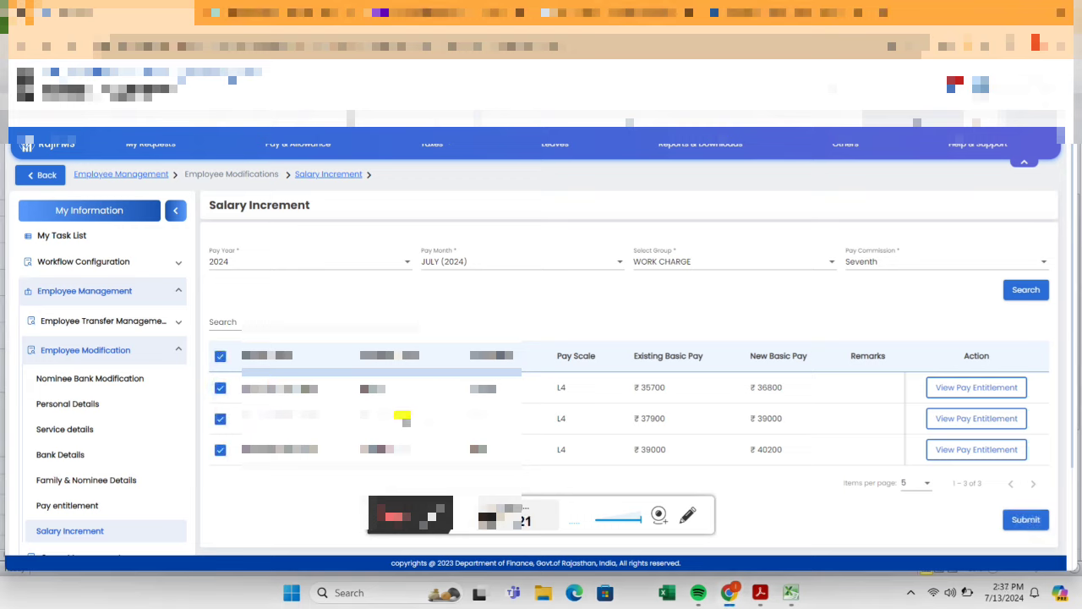
# Step: Submit the salary increment for the selected employees, confirm it and dismiss the increment status report
pyautogui.click(1021, 522)
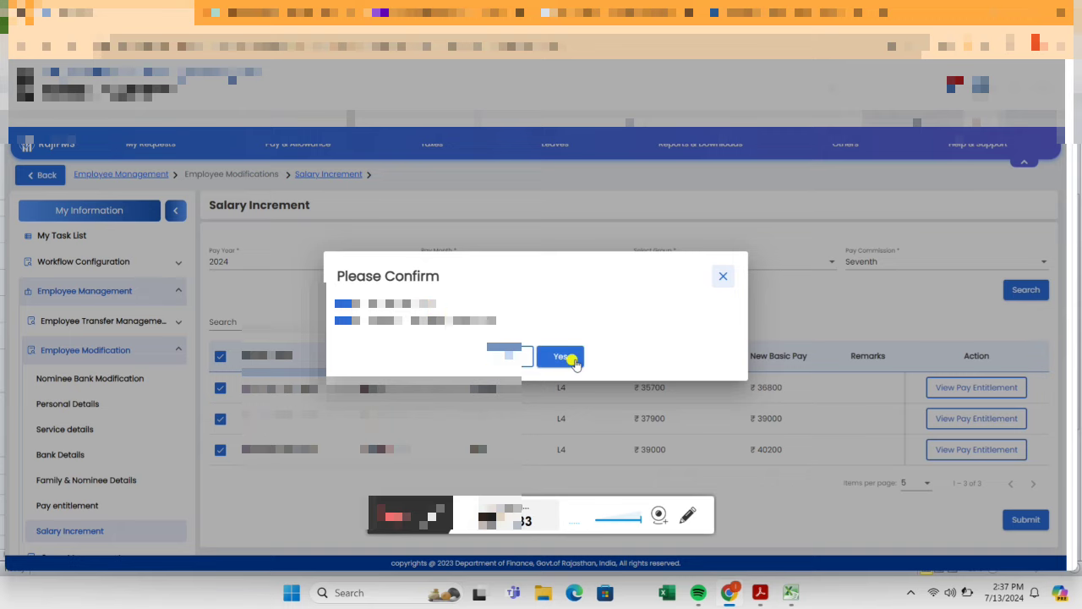
pyautogui.click(561, 356)
pyautogui.click(562, 380)
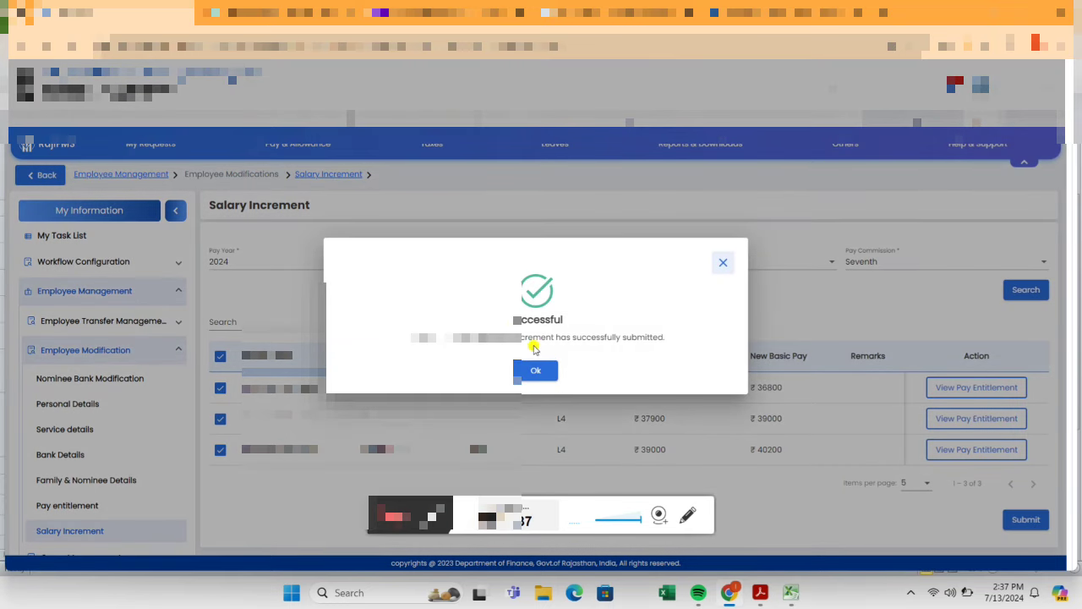
pyautogui.click(542, 371)
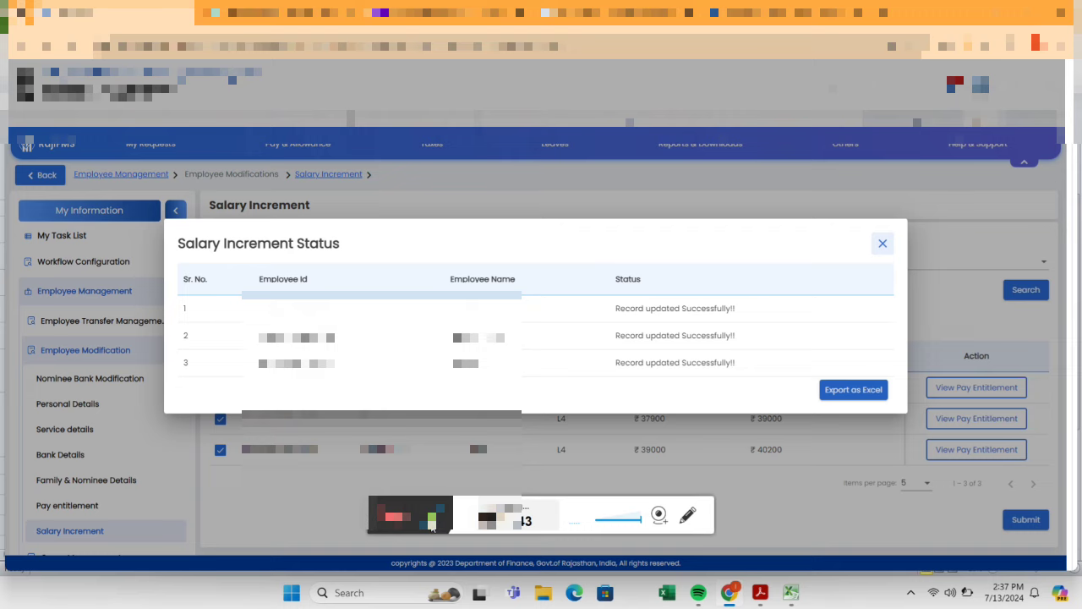
pyautogui.click(881, 247)
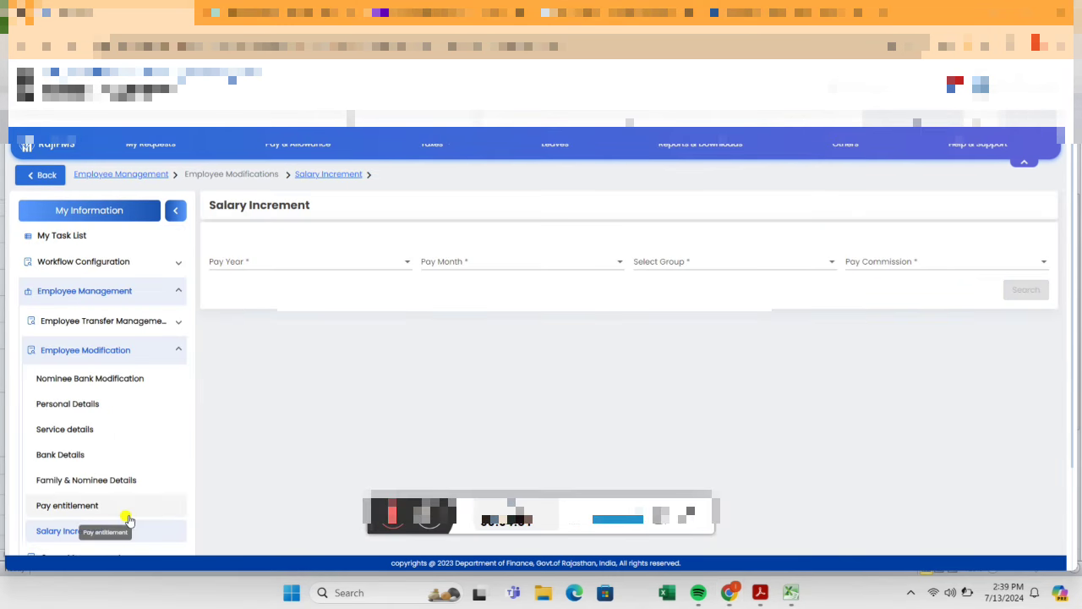
# Step: Open the Pay Entitlement employee list and filter it by the employee group WORK CHARGE
pyautogui.click(79, 507)
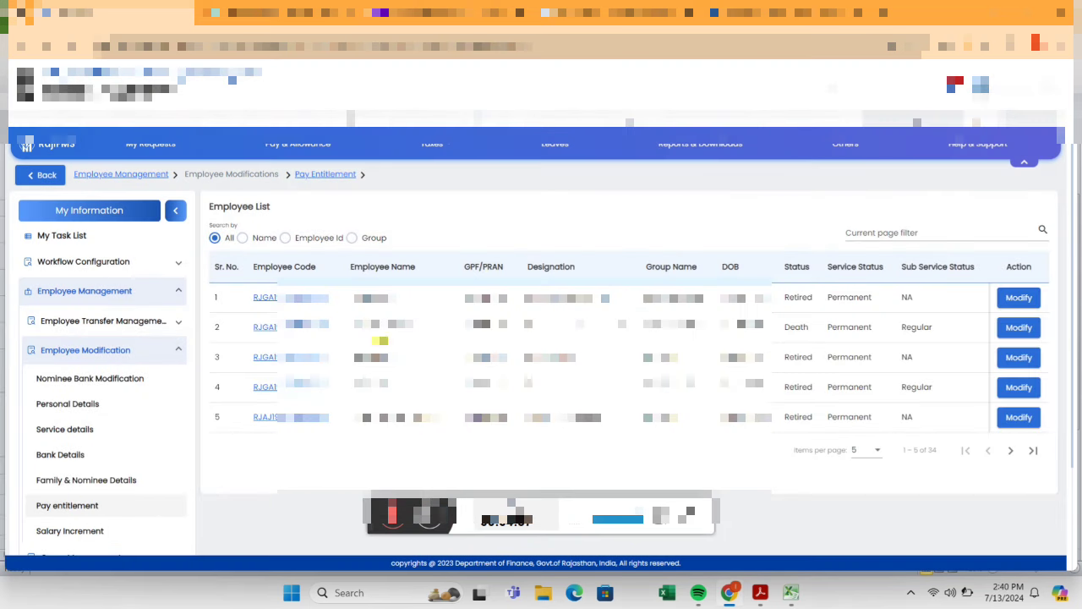
pyautogui.click(352, 238)
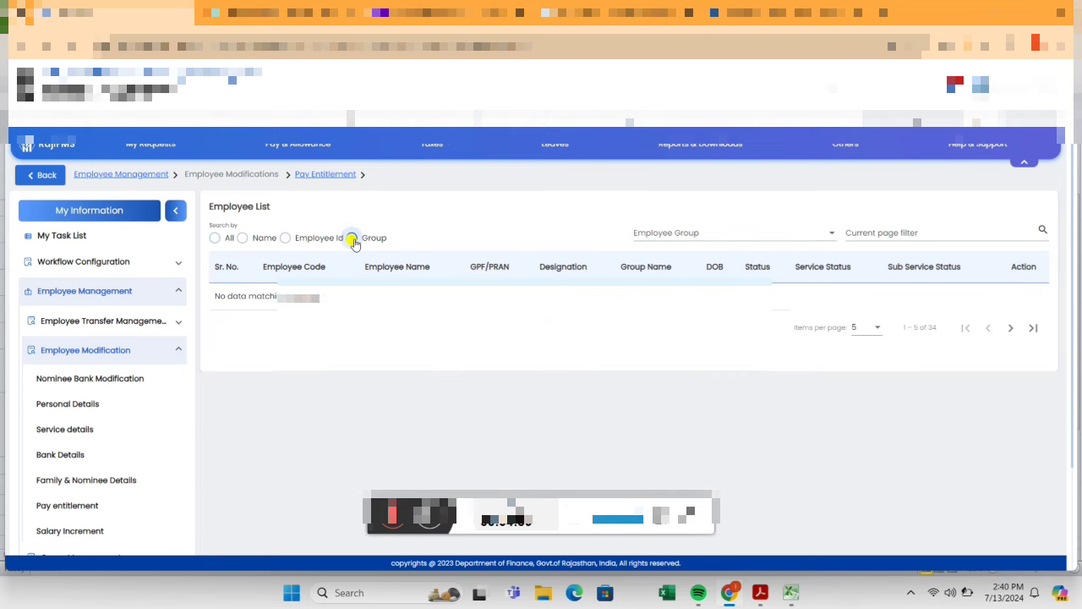
pyautogui.click(733, 233)
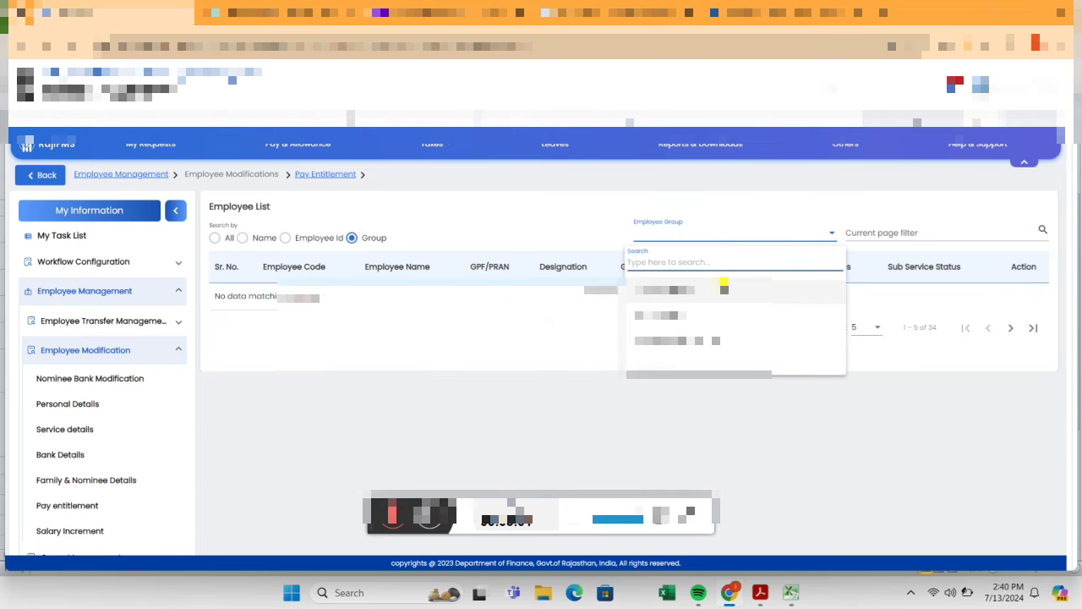
pyautogui.click(724, 287)
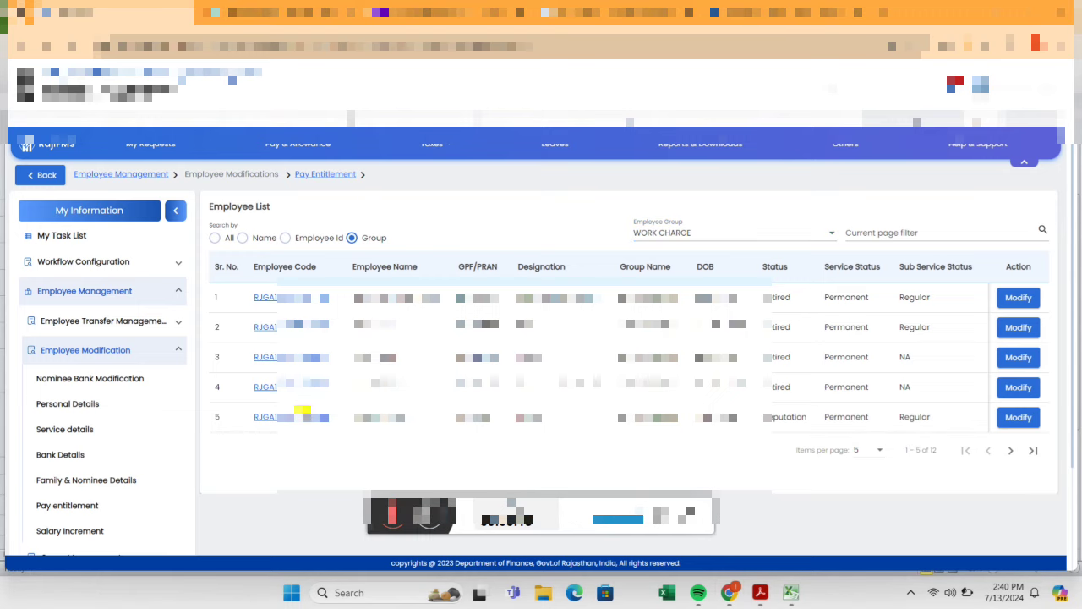
# Step: Open an employee's entitlement details and check the basic pay, dearness allowance and HRA values after the increment
pyautogui.click(302, 417)
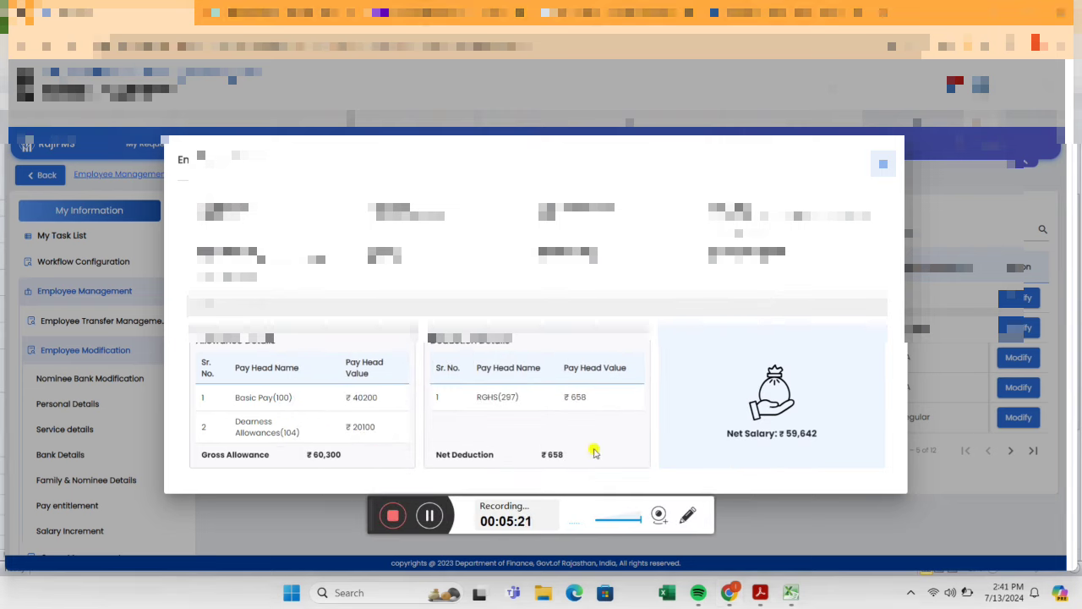
pyautogui.click(430, 516)
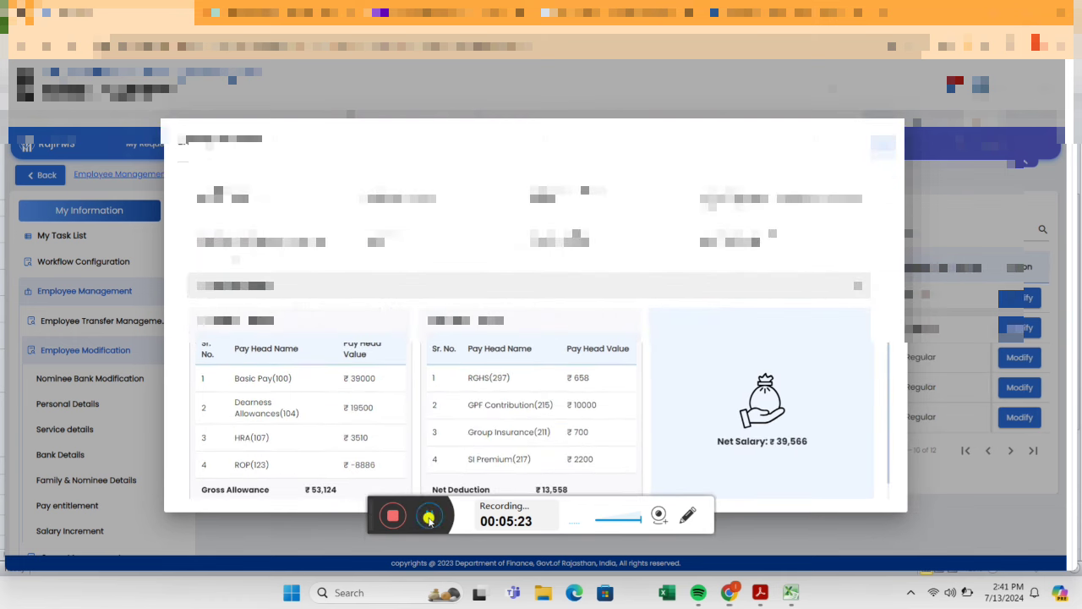
pyautogui.moveTo(350, 380); pyautogui.dragTo(374, 438)
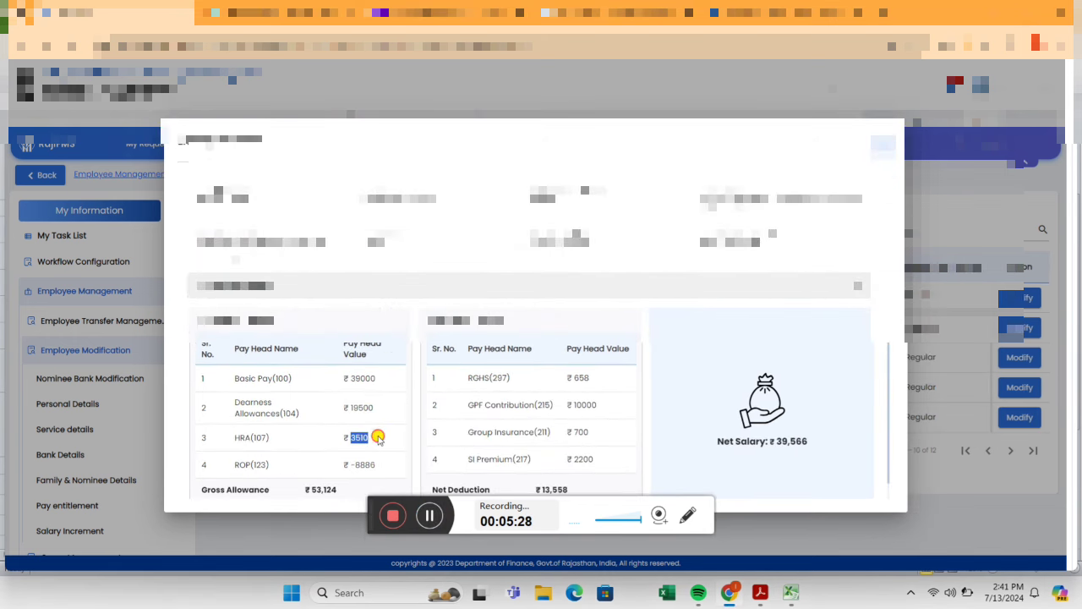
pyautogui.click(433, 517)
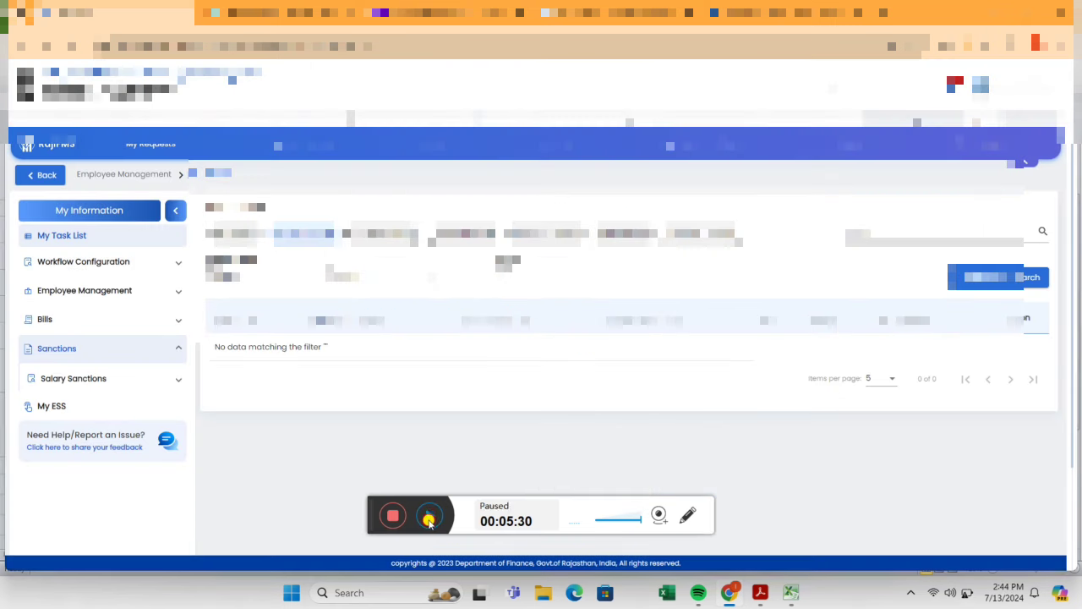
# Step: Open the Deduction Sanction (Individual) page under Salary Sanctions
pyautogui.click(423, 515)
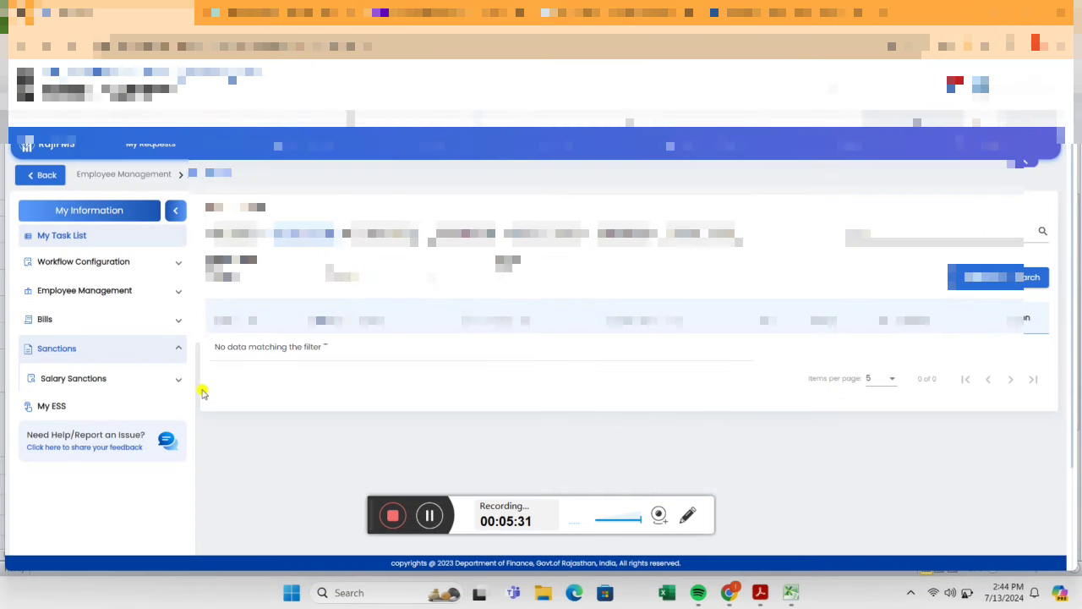
pyautogui.click(137, 353)
pyautogui.click(135, 355)
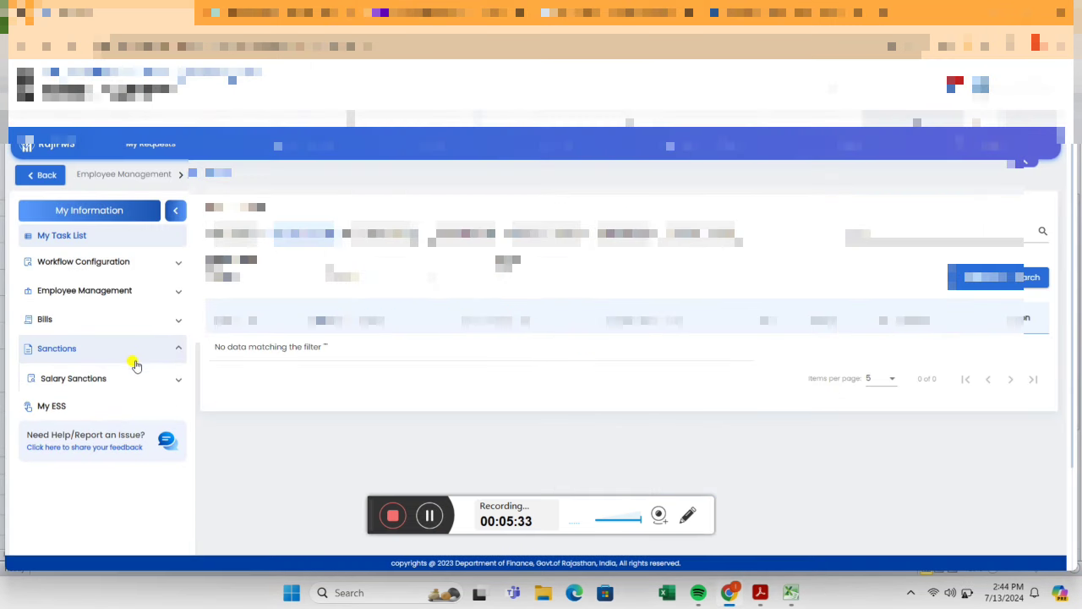
pyautogui.click(136, 382)
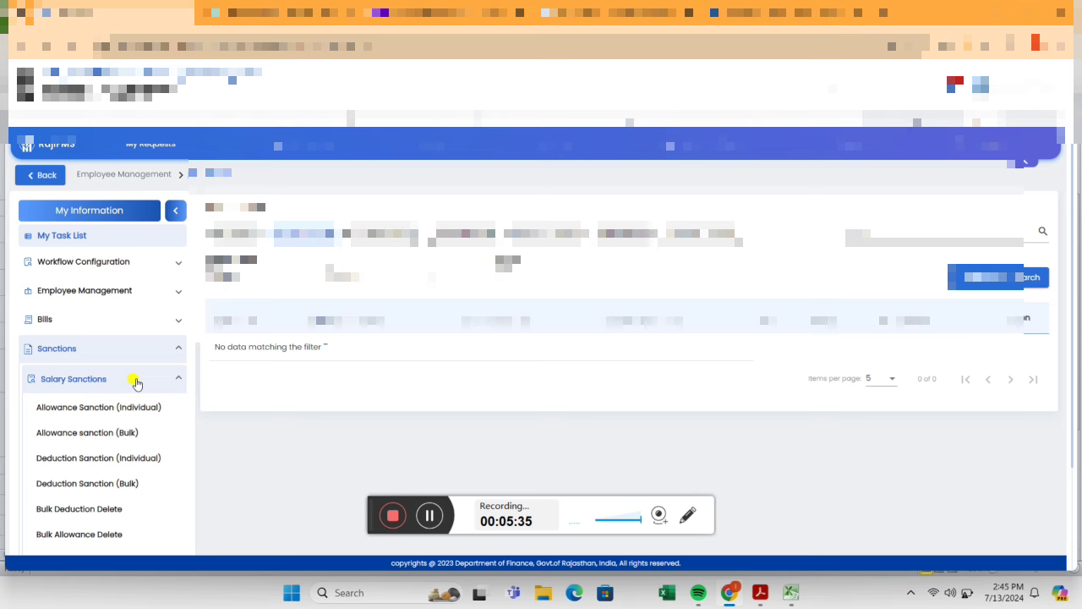
pyautogui.click(146, 459)
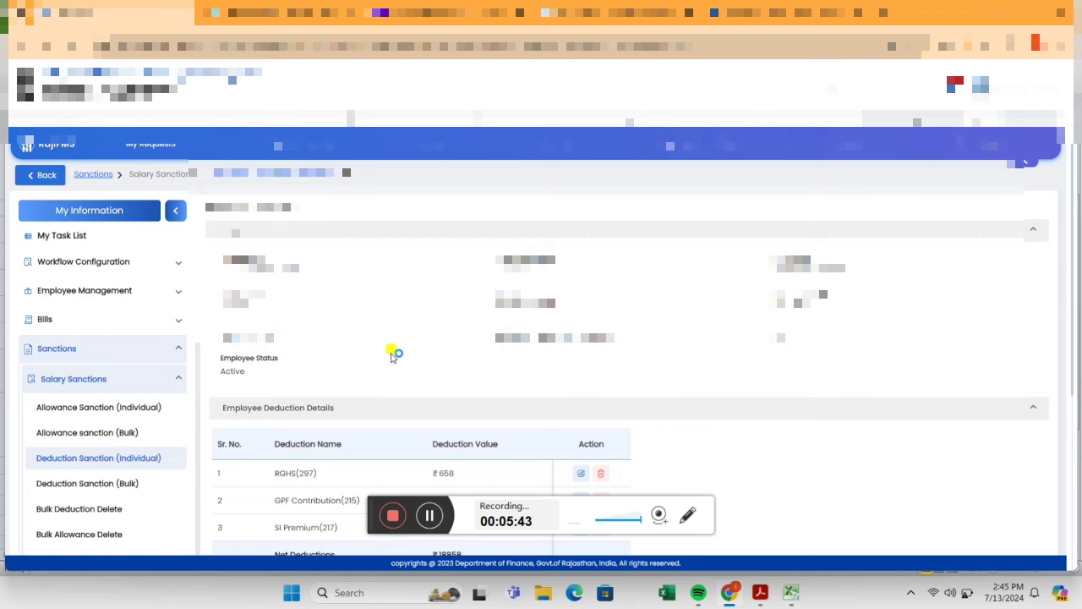
# Step: Review the employee's RGHS, GPF Contribution and SI Premium deductions on the individual deduction sanction page
pyautogui.scroll(-1, 455, 365)
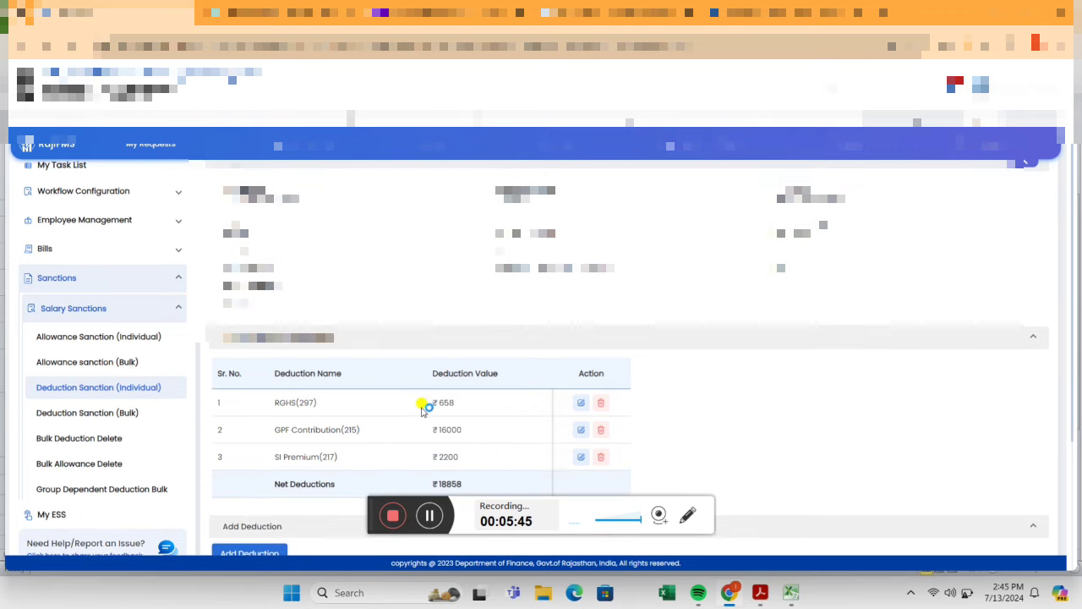
pyautogui.scroll(-1, 702, 411)
pyautogui.scroll(1, 703, 411)
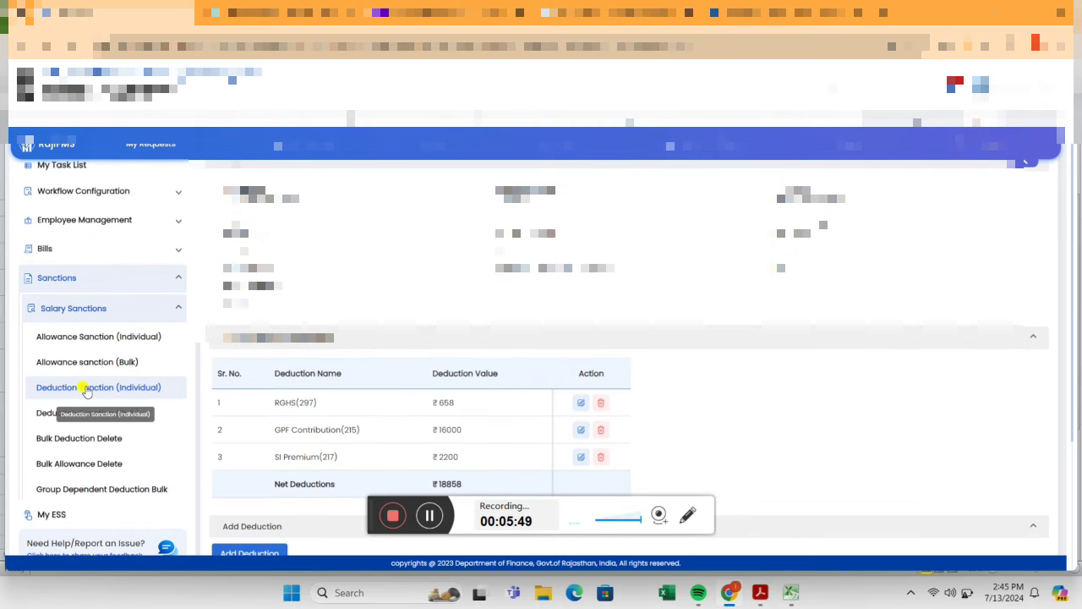
pyautogui.click(84, 386)
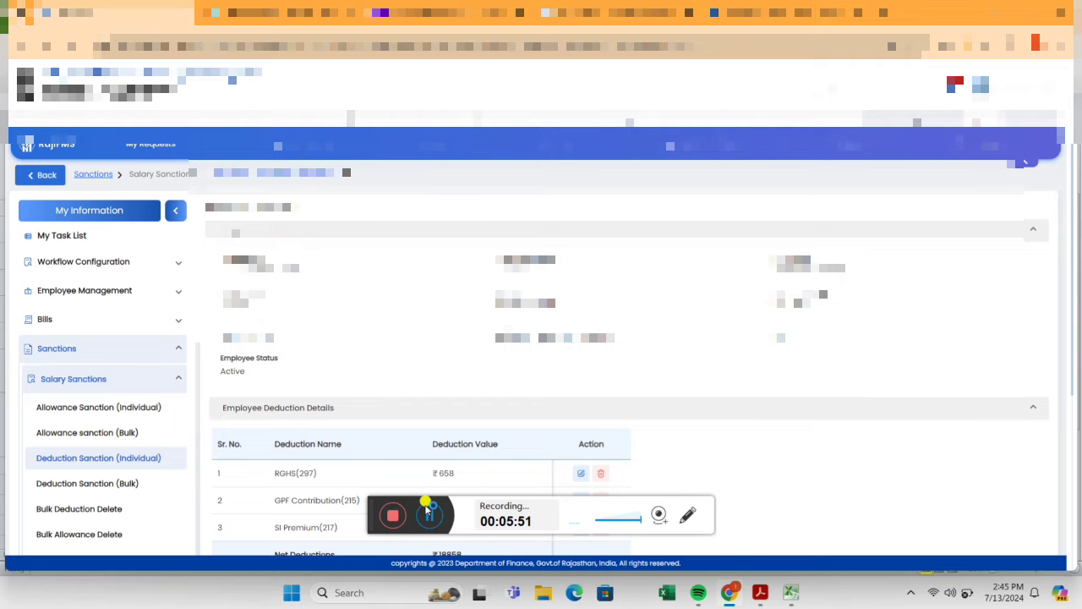
pyautogui.click(426, 511)
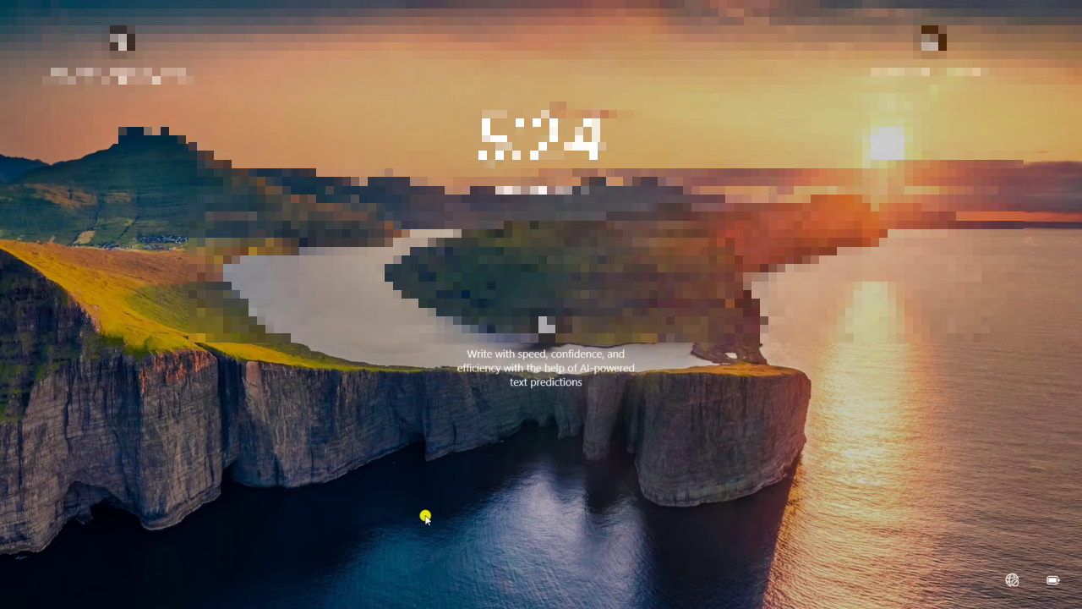
pyautogui.click(722, 248)
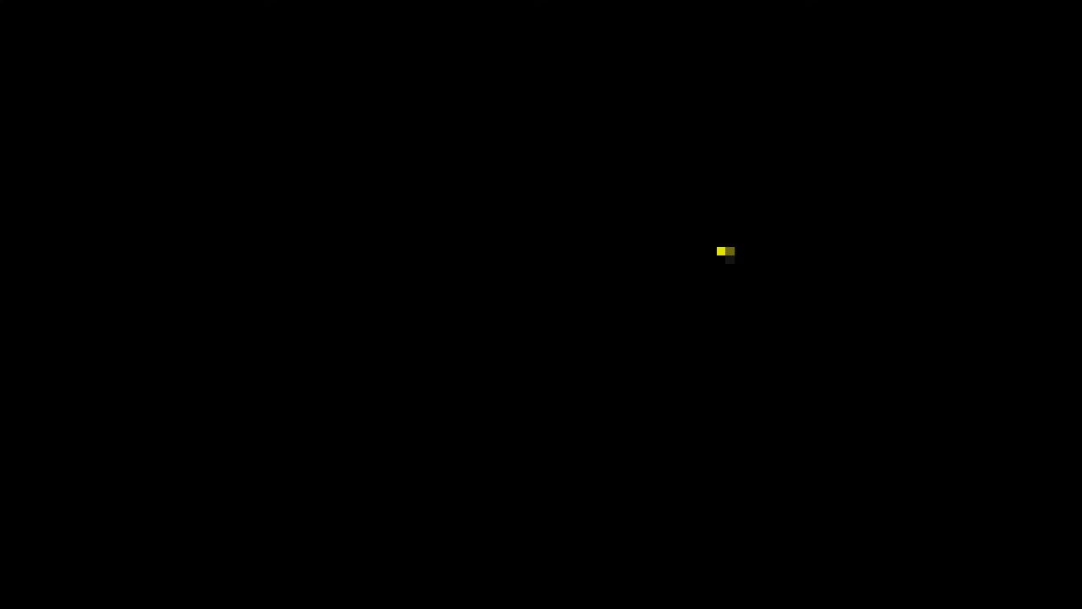